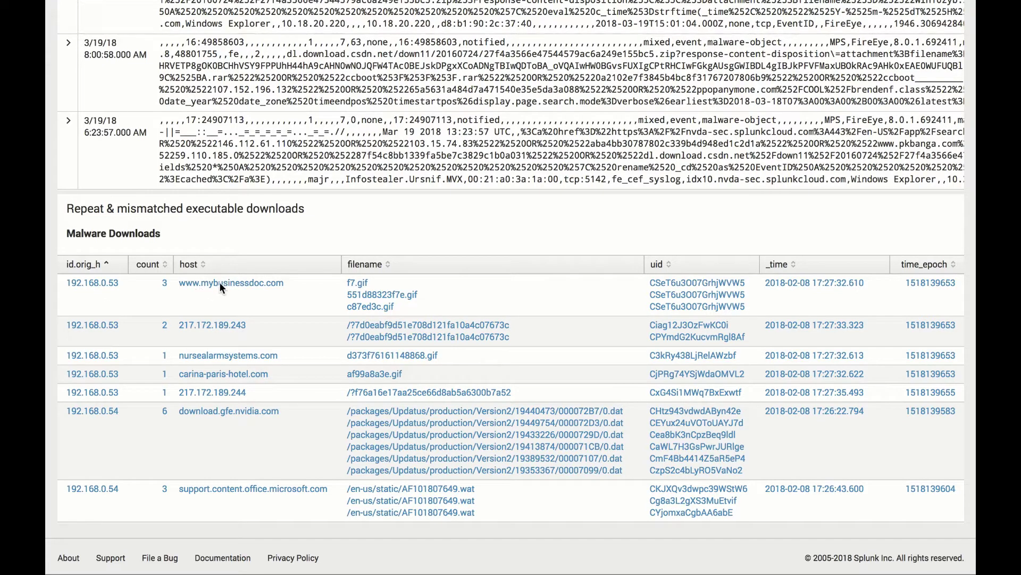
{"action": "left_click", "coordinate": [289, 303]}
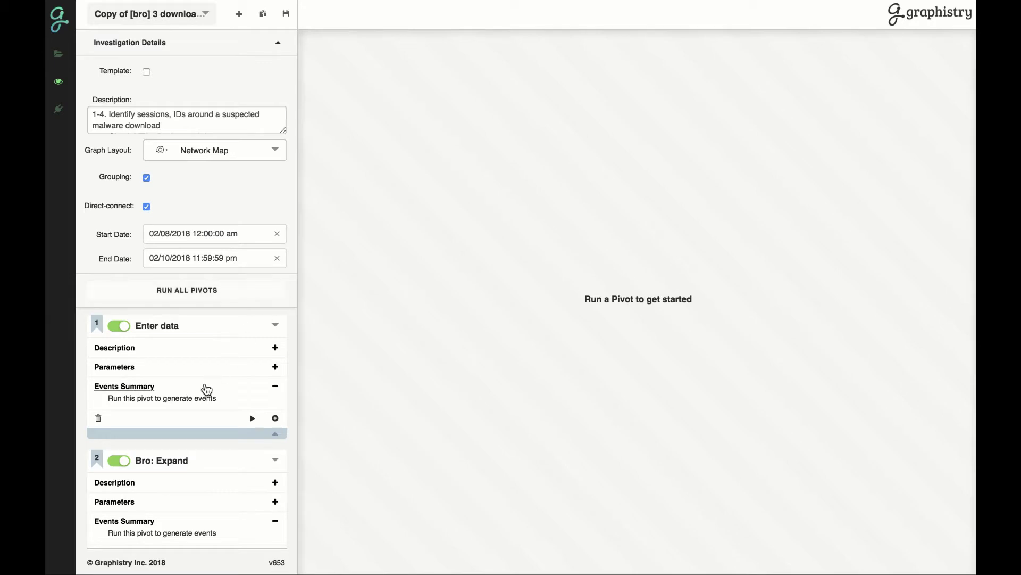
Review the investigation's pivots and keep Network Map as the graph layout.
{"action": "scroll", "coordinate": [206, 388], "scroll_direction": "down", "scroll_amount": 8}
{"action": "scroll", "coordinate": [206, 389], "scroll_direction": "up", "scroll_amount": 5}
{"action": "scroll", "coordinate": [206, 388], "scroll_direction": "up", "scroll_amount": 1}
{"action": "scroll", "coordinate": [206, 390], "scroll_direction": "down", "scroll_amount": 3}
{"action": "scroll", "coordinate": [207, 391], "scroll_direction": "down", "scroll_amount": 2}
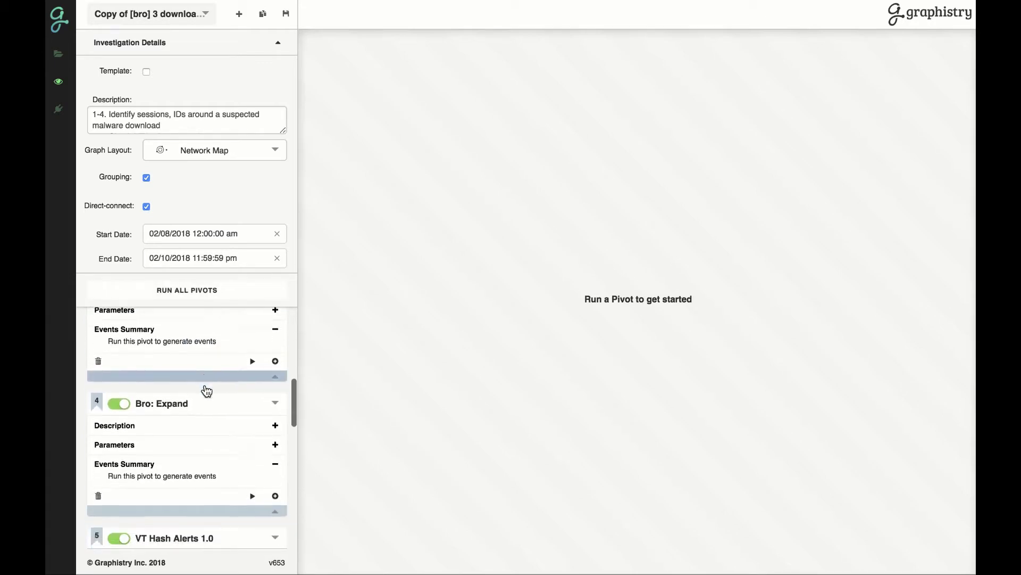
{"action": "scroll", "coordinate": [207, 391], "scroll_direction": "down", "scroll_amount": 1}
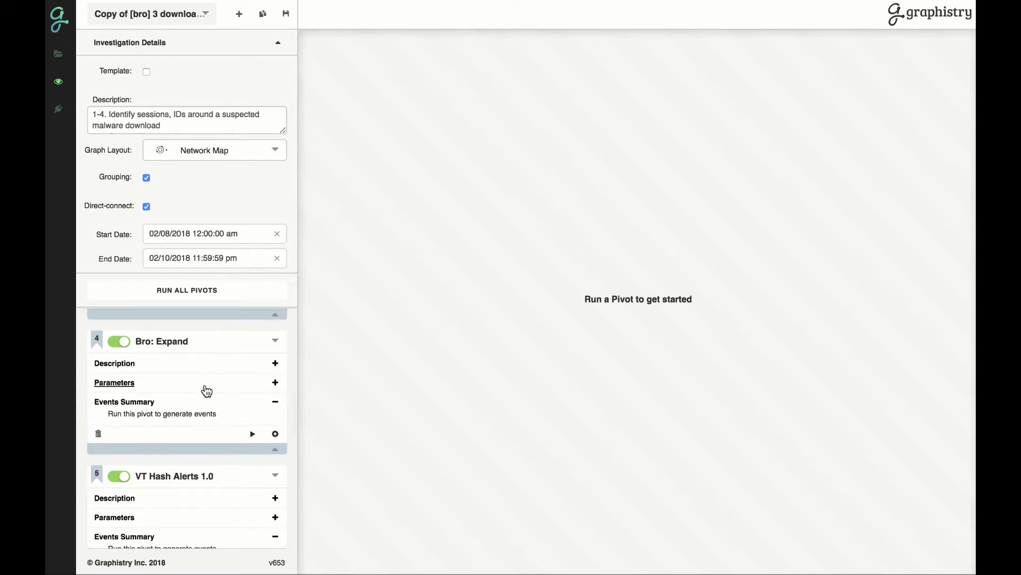
{"action": "scroll", "coordinate": [206, 391], "scroll_direction": "down", "scroll_amount": 4}
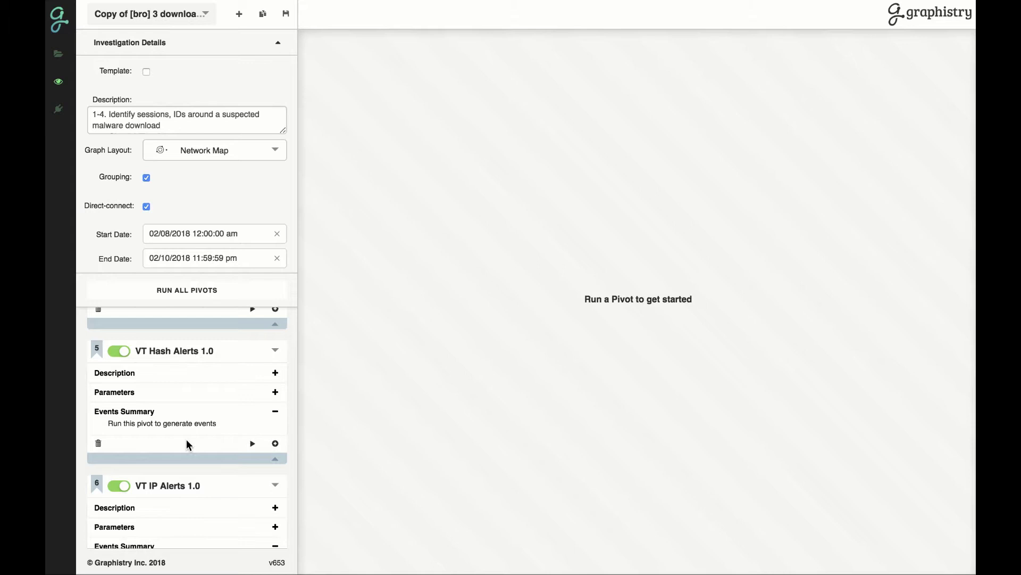
{"action": "scroll", "coordinate": [186, 439], "scroll_direction": "up", "scroll_amount": 15}
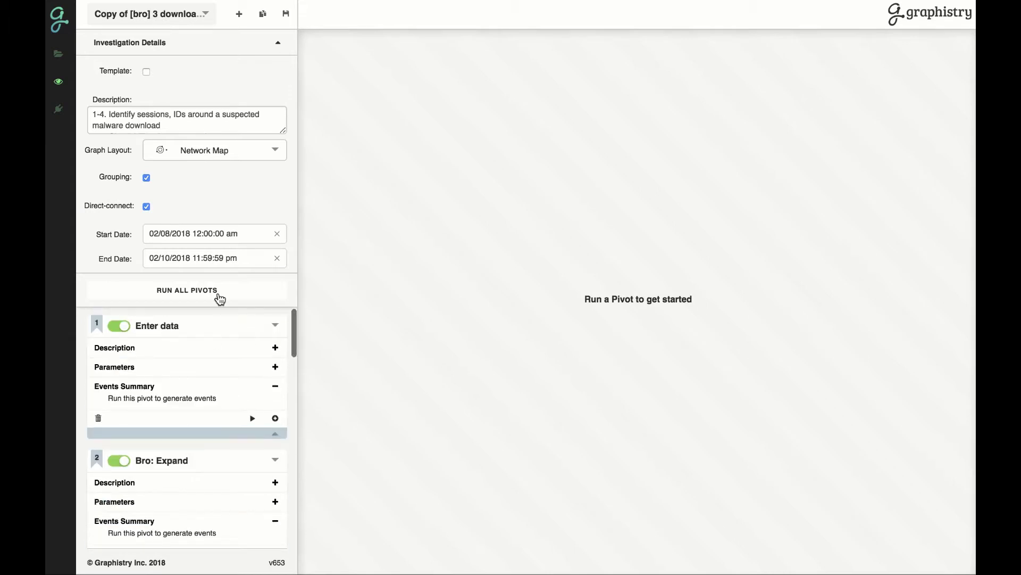
{"action": "left_click", "coordinate": [221, 153]}
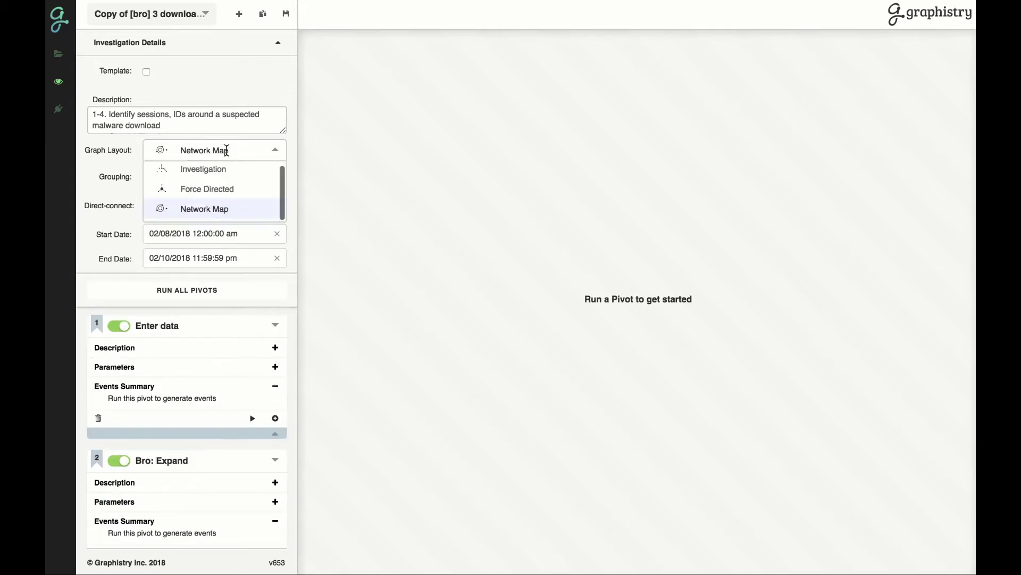
{"action": "left_click", "coordinate": [282, 151]}
Uncheck Grouping in the investigation settings.
{"action": "left_click", "coordinate": [147, 179]}
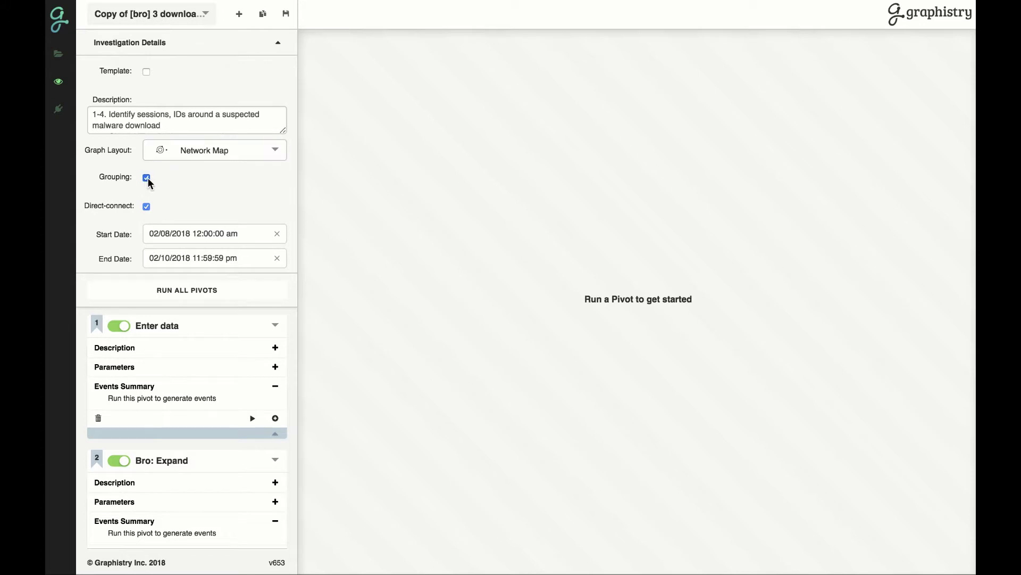
{"action": "left_click", "coordinate": [147, 179]}
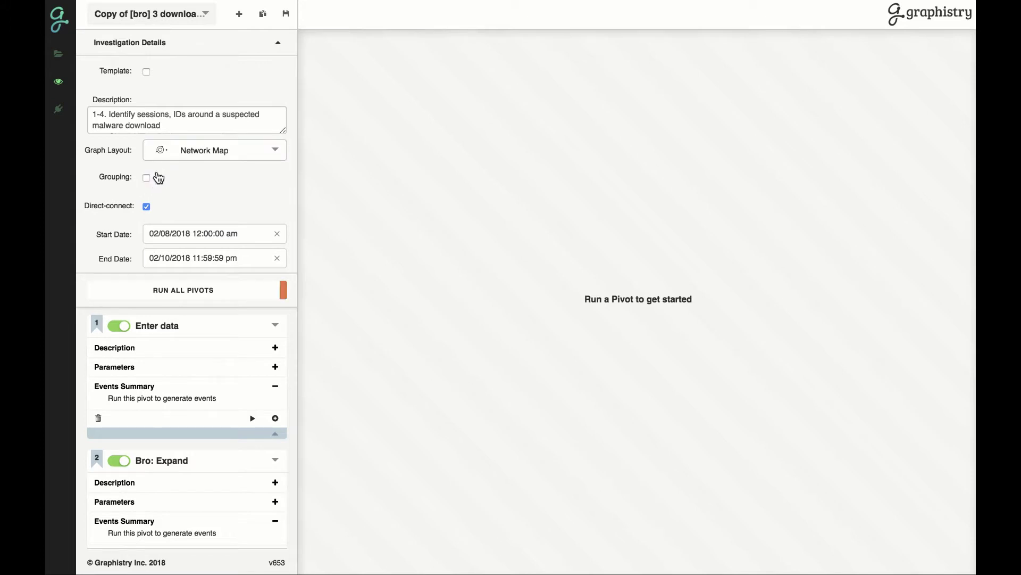
{"action": "left_click", "coordinate": [277, 46]}
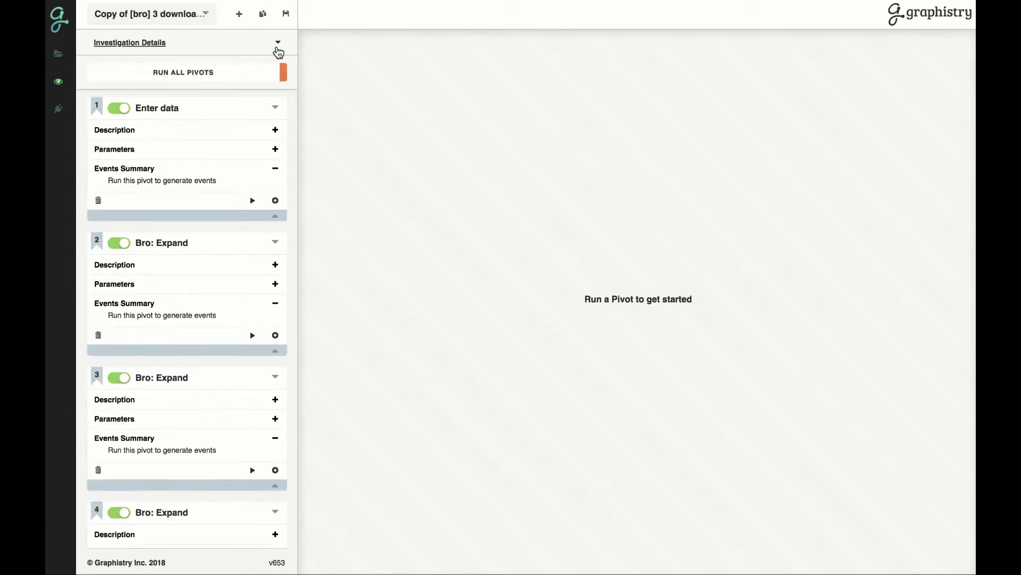
{"action": "left_click", "coordinate": [278, 47]}
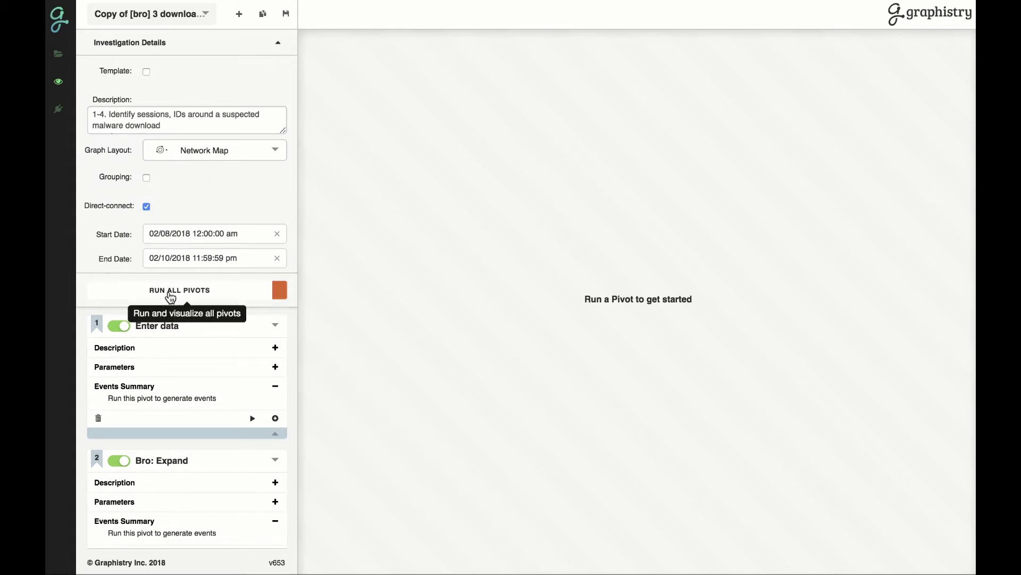
Run and visualise all pivots, and expand the Enter data pivot's parameters.
{"action": "left_click", "coordinate": [206, 289]}
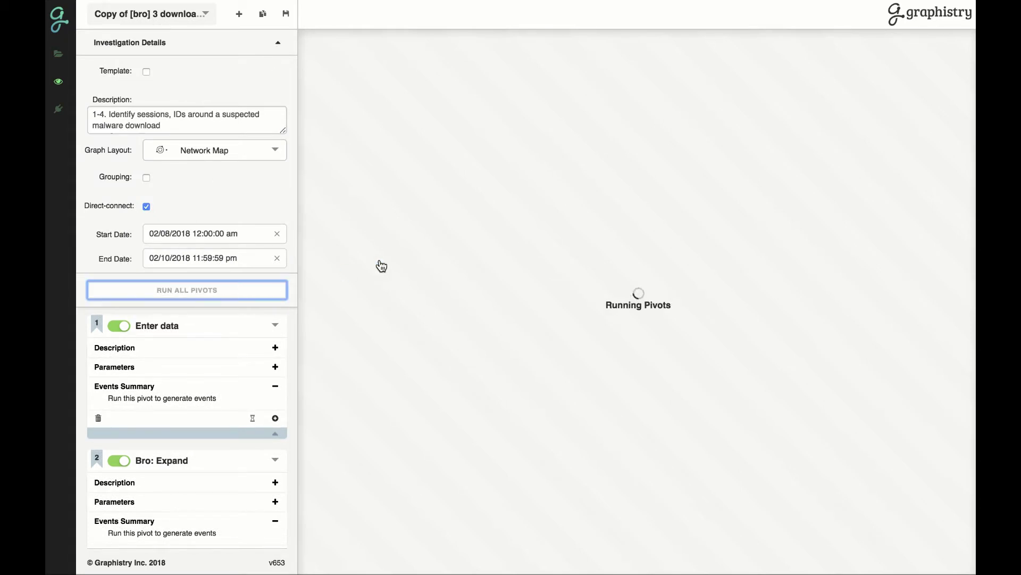
{"action": "left_click", "coordinate": [196, 367]}
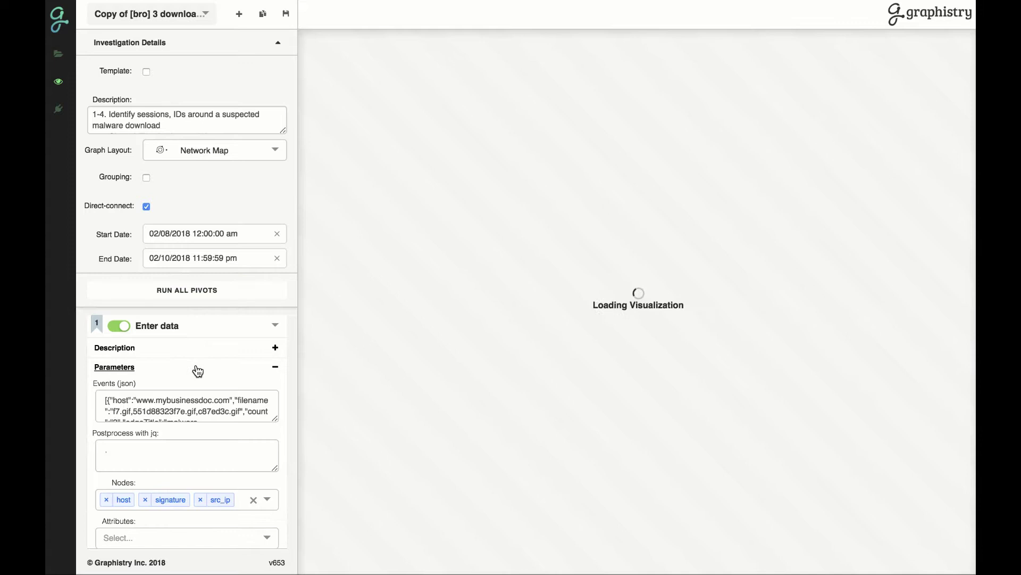
{"action": "scroll", "coordinate": [198, 371], "scroll_direction": "down", "scroll_amount": 2}
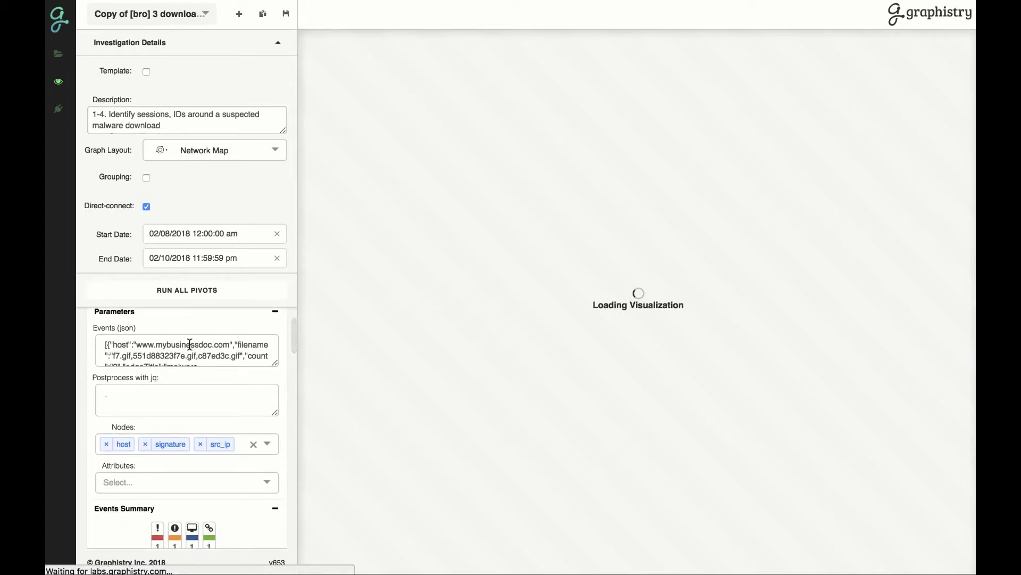
Select mybusinessdoc in the Events (json) field and scroll through the event data.
{"action": "double_click", "coordinate": [183, 344]}
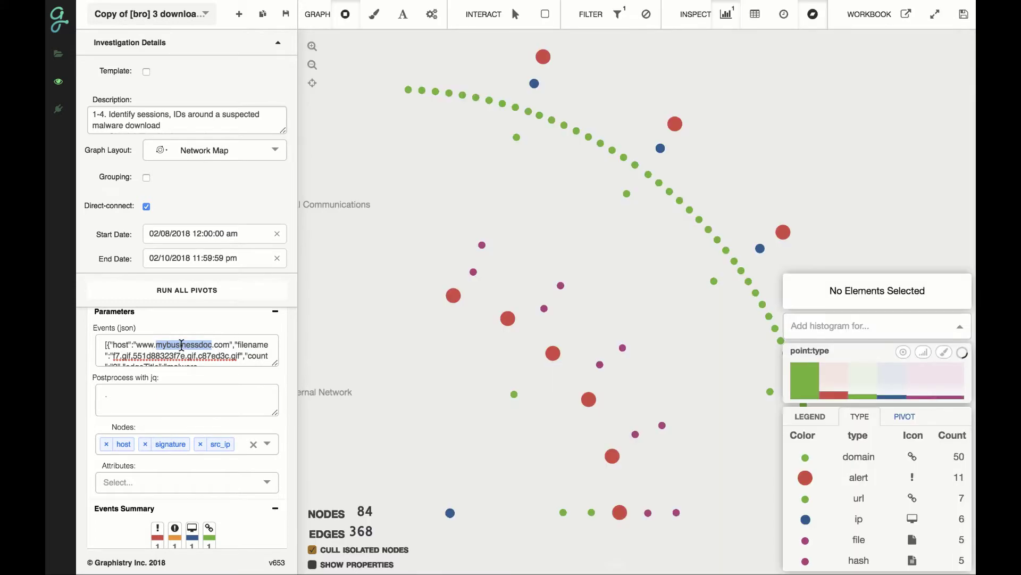
{"action": "scroll", "coordinate": [189, 345], "scroll_direction": "down", "scroll_amount": 3}
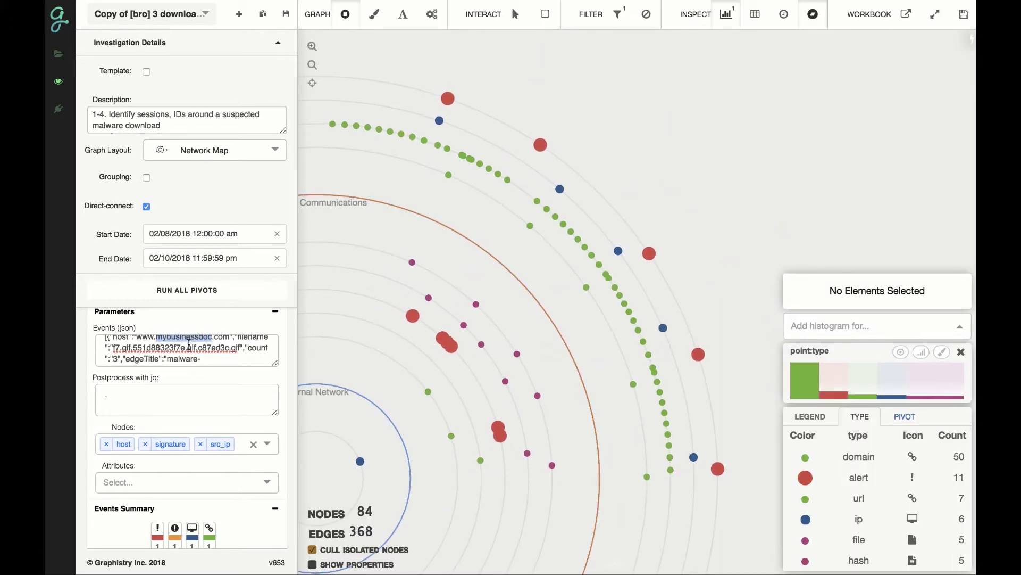
{"action": "scroll", "coordinate": [189, 344], "scroll_direction": "down", "scroll_amount": 4}
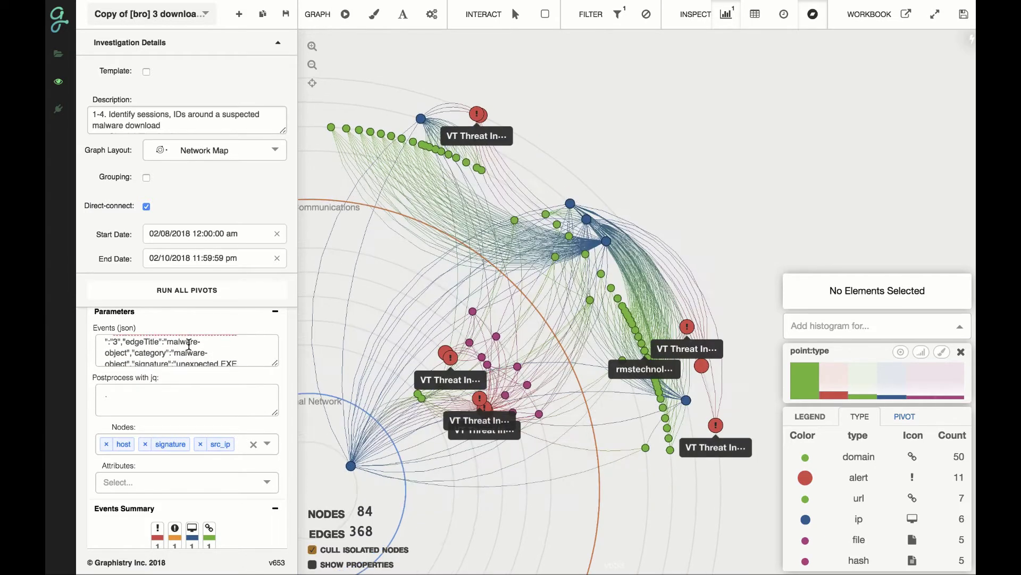
{"action": "scroll", "coordinate": [189, 344], "scroll_direction": "down", "scroll_amount": 5}
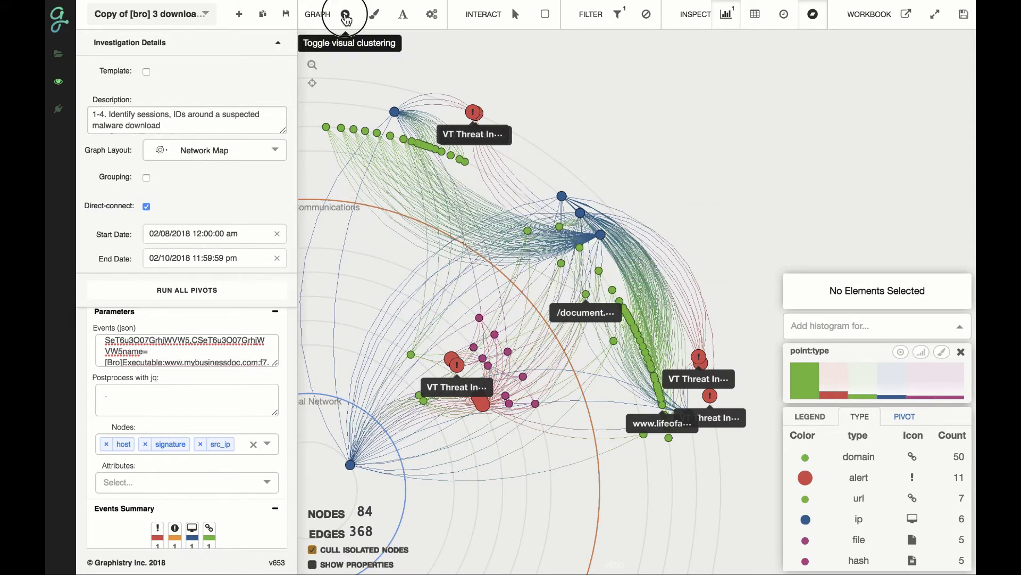
Run and stop the layout, then colour by pivot and filter to pivots 1 and 2.
{"action": "left_click", "coordinate": [346, 14]}
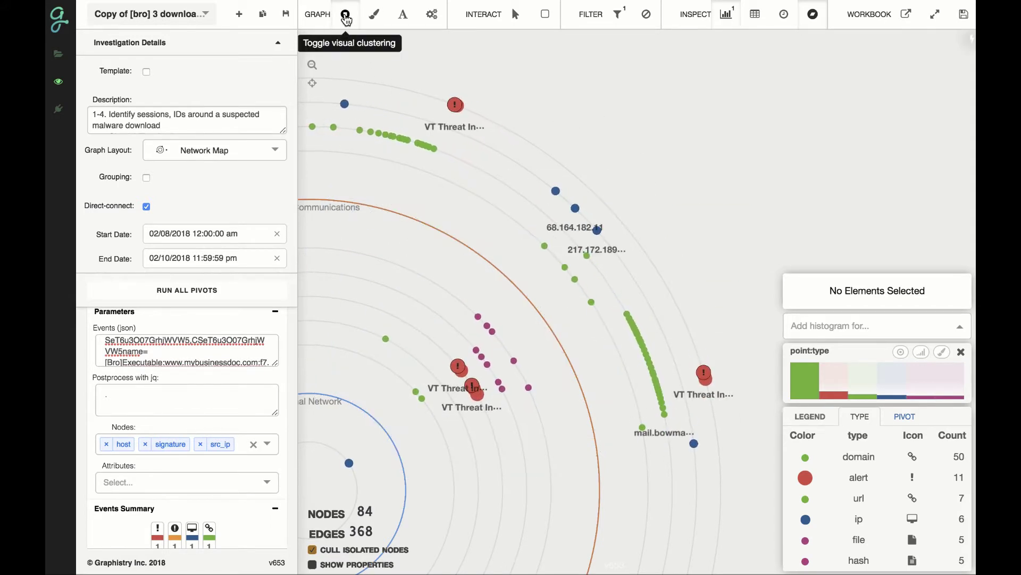
{"action": "left_click", "coordinate": [346, 16]}
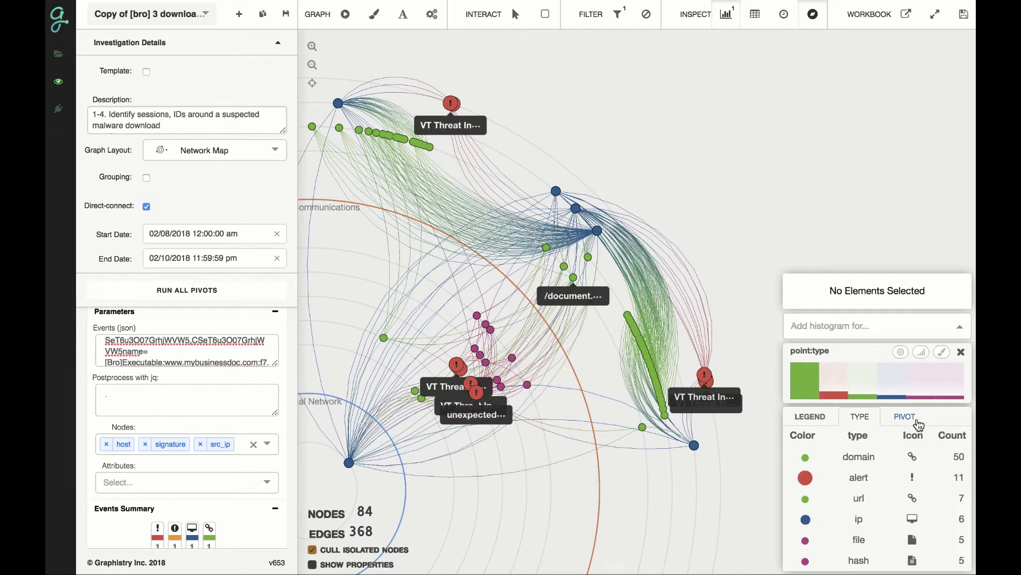
{"action": "left_click", "coordinate": [903, 417]}
{"action": "left_click", "coordinate": [883, 443]}
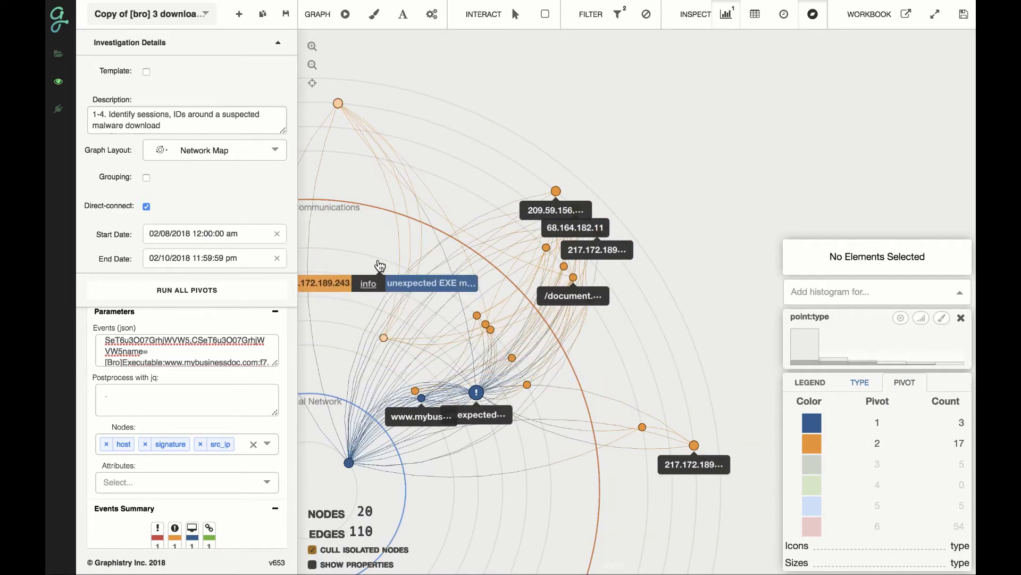
Recolour the nodes by type and start re-running the graph layout.
{"action": "left_click", "coordinate": [861, 385]}
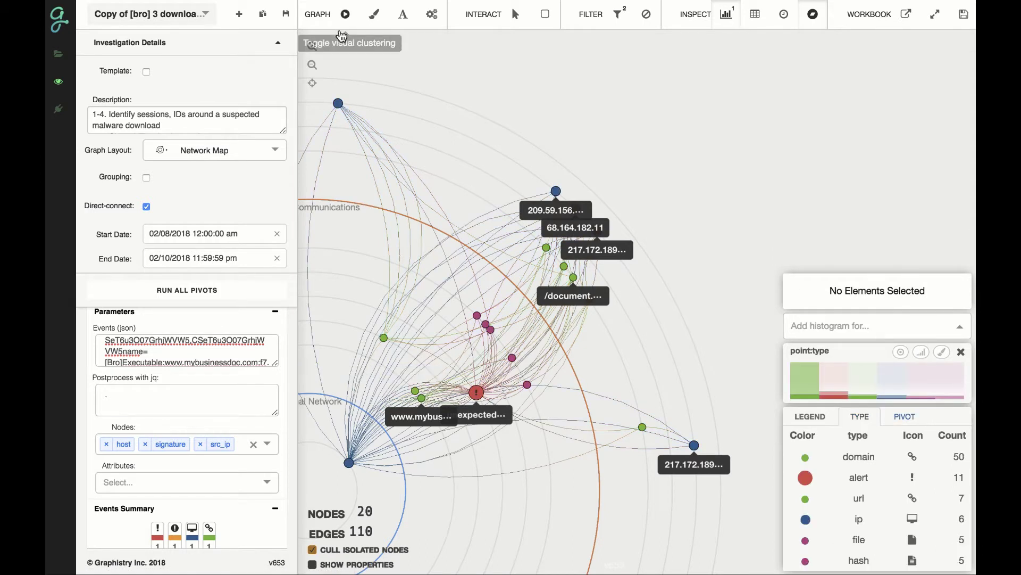
{"action": "left_click", "coordinate": [283, 43]}
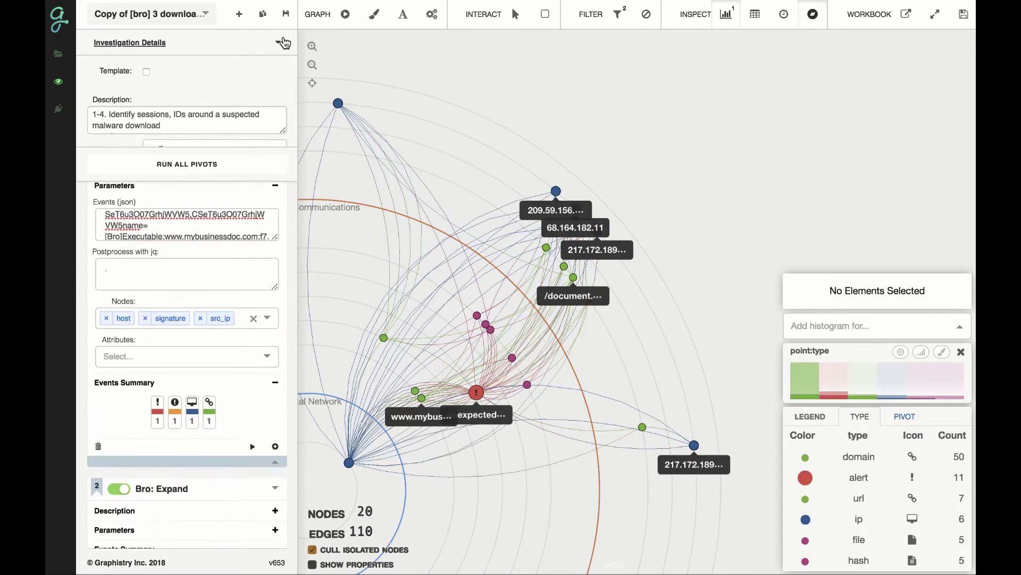
{"action": "left_click", "coordinate": [344, 15]}
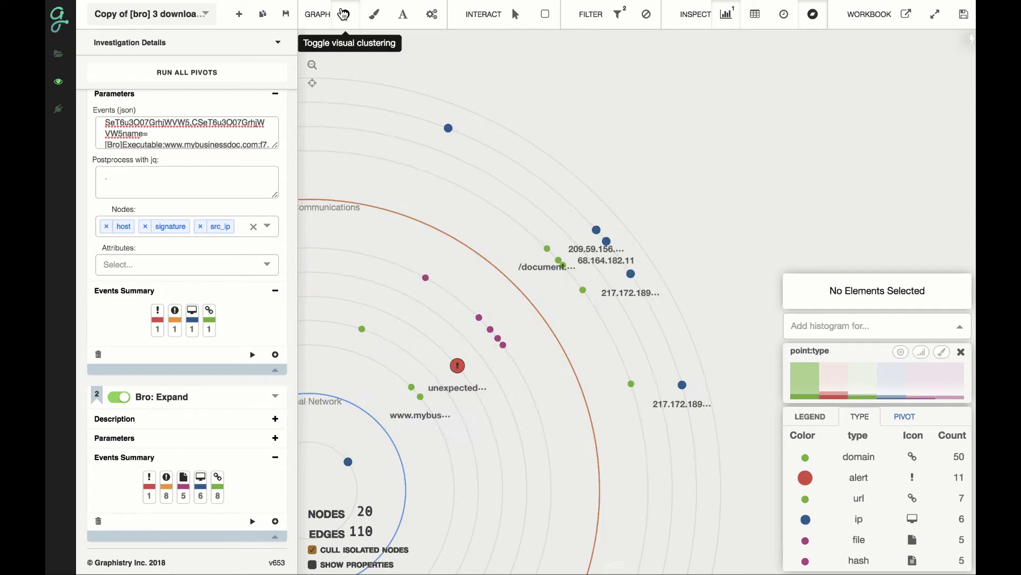
Stop the layout and zoom in with the alert node centred in view.
{"action": "left_click", "coordinate": [344, 14]}
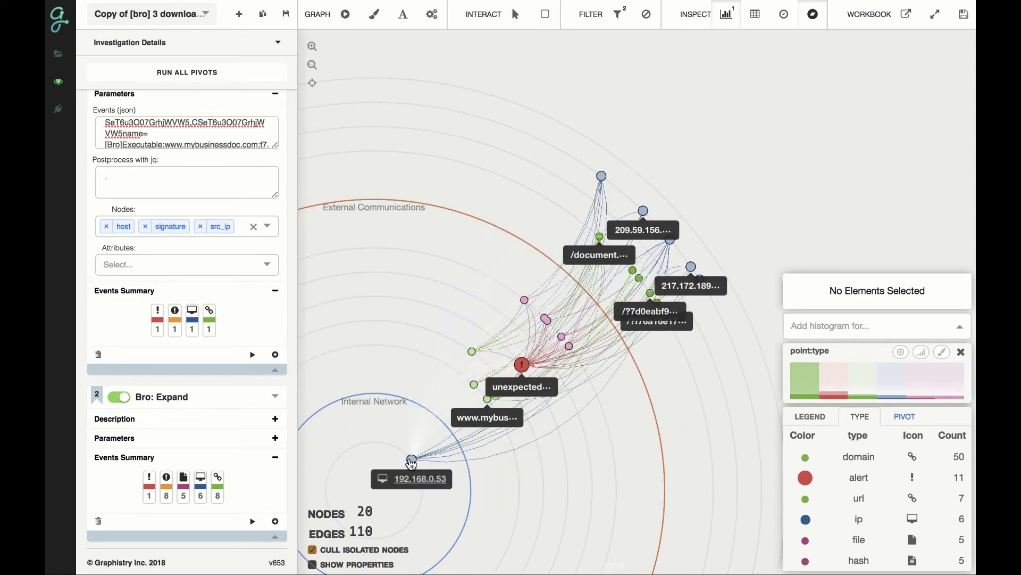
{"action": "scroll", "coordinate": [791, 198], "scroll_direction": "up", "scroll_amount": 3}
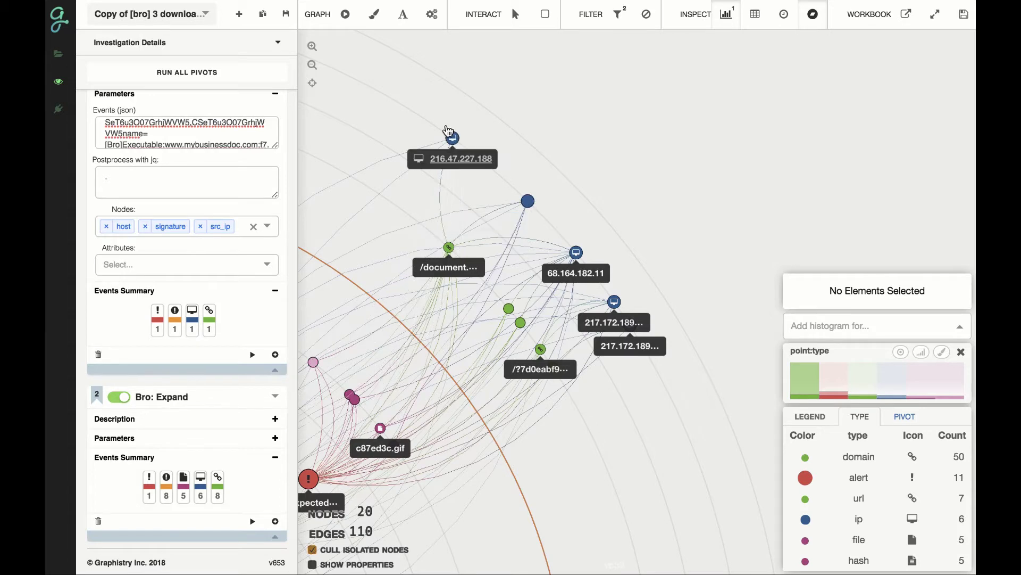
{"action": "left_click_drag", "start_coordinate": [332, 359], "coordinate": [535, 168]}
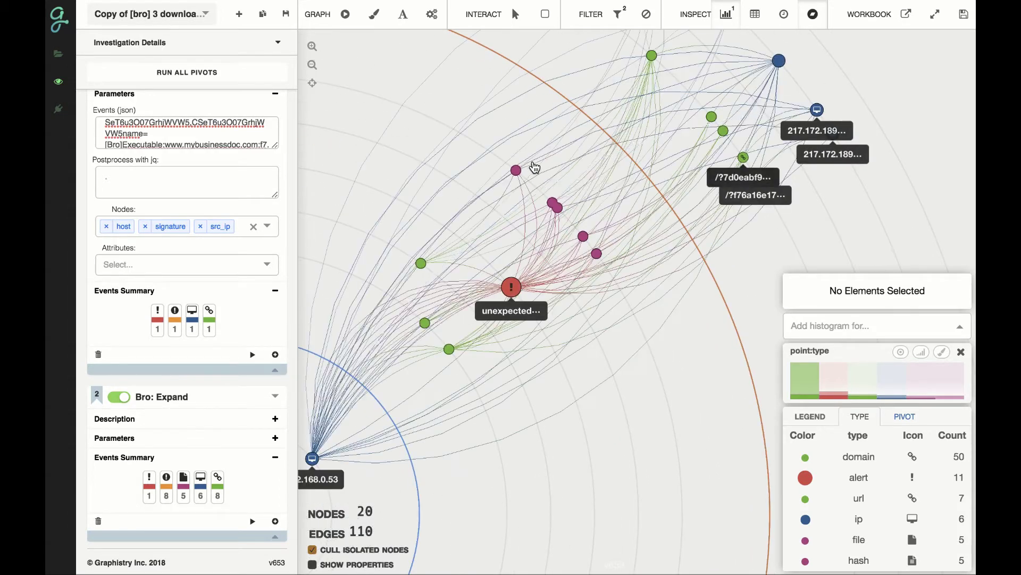
{"action": "scroll", "coordinate": [535, 168], "scroll_direction": "up", "scroll_amount": 3}
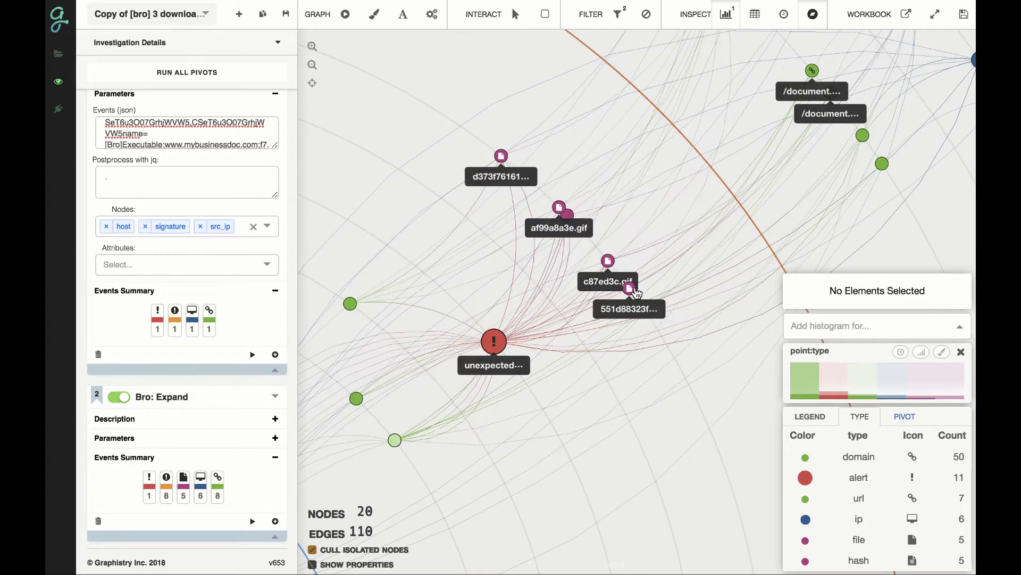
{"action": "scroll", "coordinate": [625, 267], "scroll_direction": "down", "scroll_amount": 1}
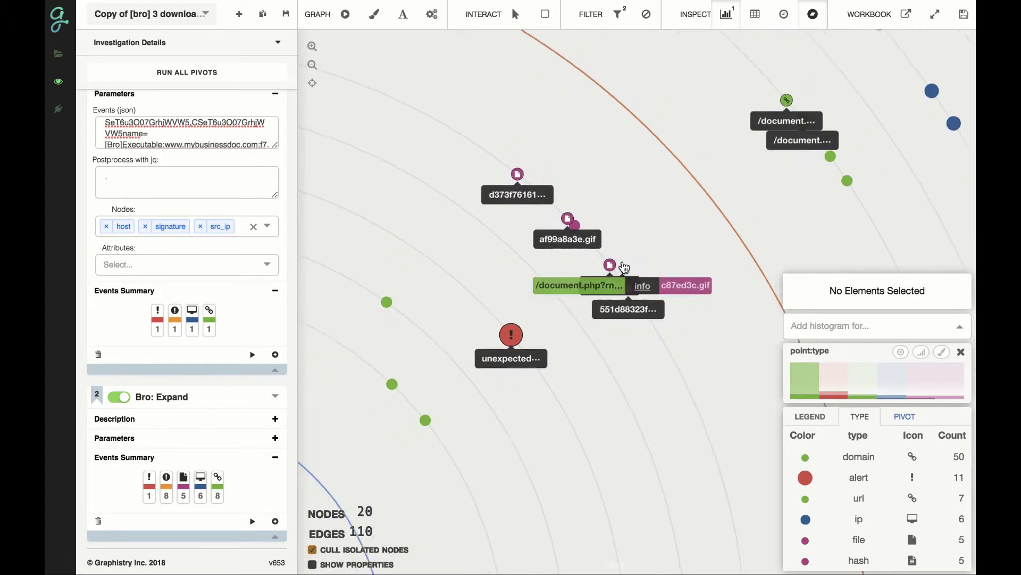
{"action": "scroll", "coordinate": [624, 267], "scroll_direction": "down", "scroll_amount": 5}
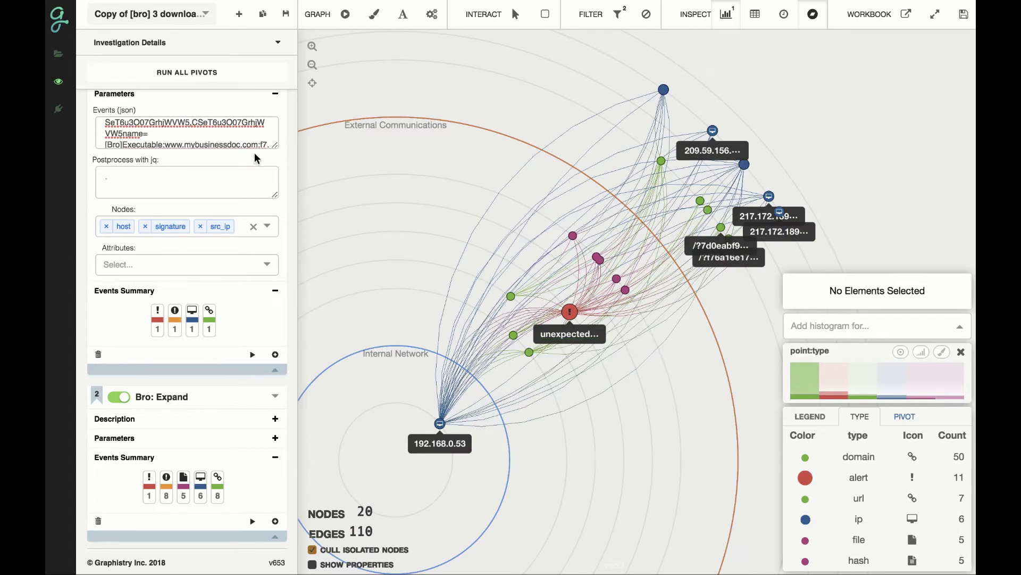
Recentre on the internal host and colour nodes by pivot step, highlighting pivots 1–5.
{"action": "left_click_drag", "start_coordinate": [669, 317], "coordinate": [596, 329]}
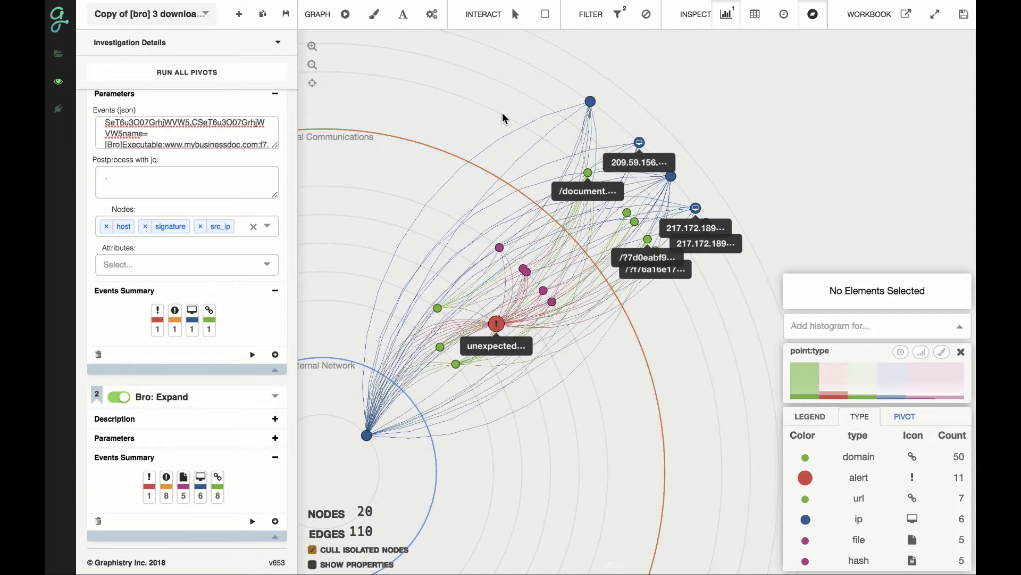
{"action": "left_click_drag", "start_coordinate": [422, 86], "coordinate": [465, 101]}
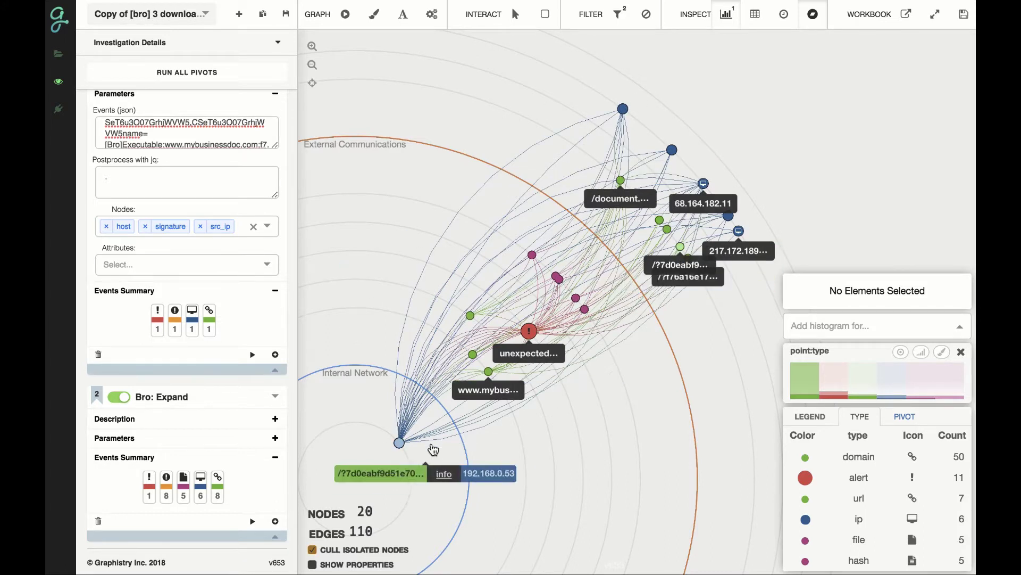
{"action": "left_click", "coordinate": [906, 416]}
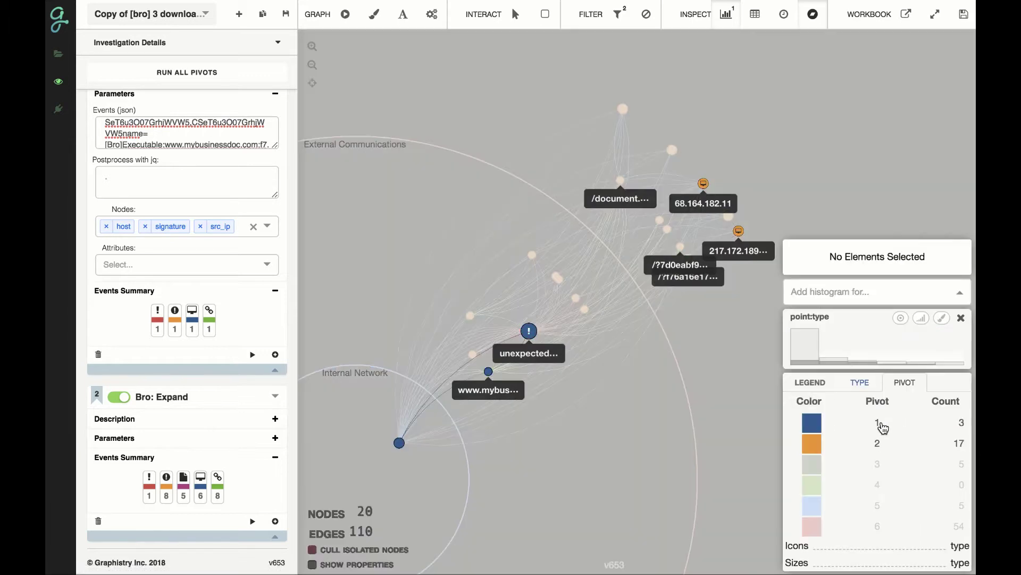
{"action": "left_click_drag", "start_coordinate": [898, 422], "coordinate": [886, 522]}
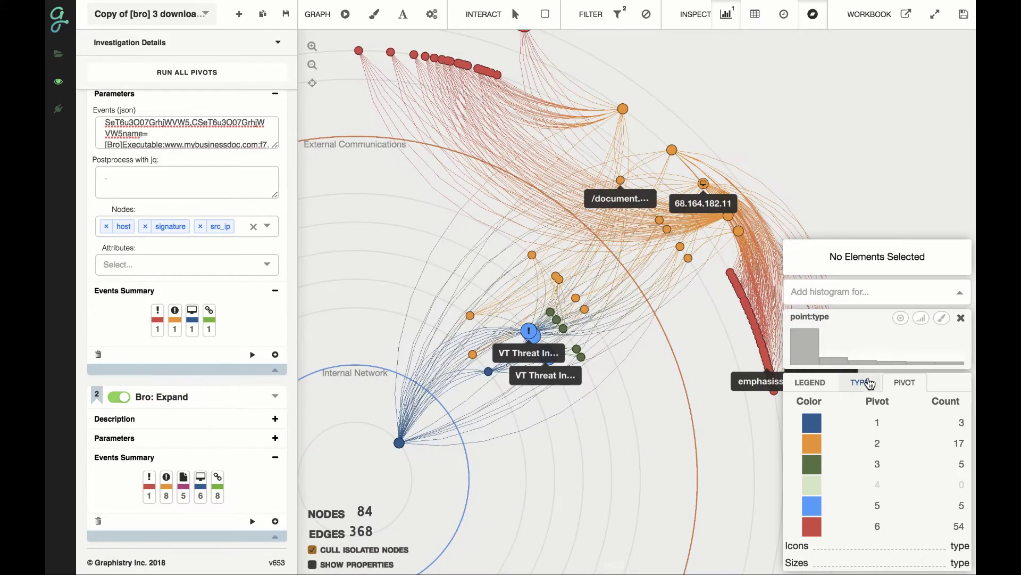
Recolour nodes by type, re-run and stop the layout, and scroll toward the VT alert pivots.
{"action": "left_click", "coordinate": [869, 382]}
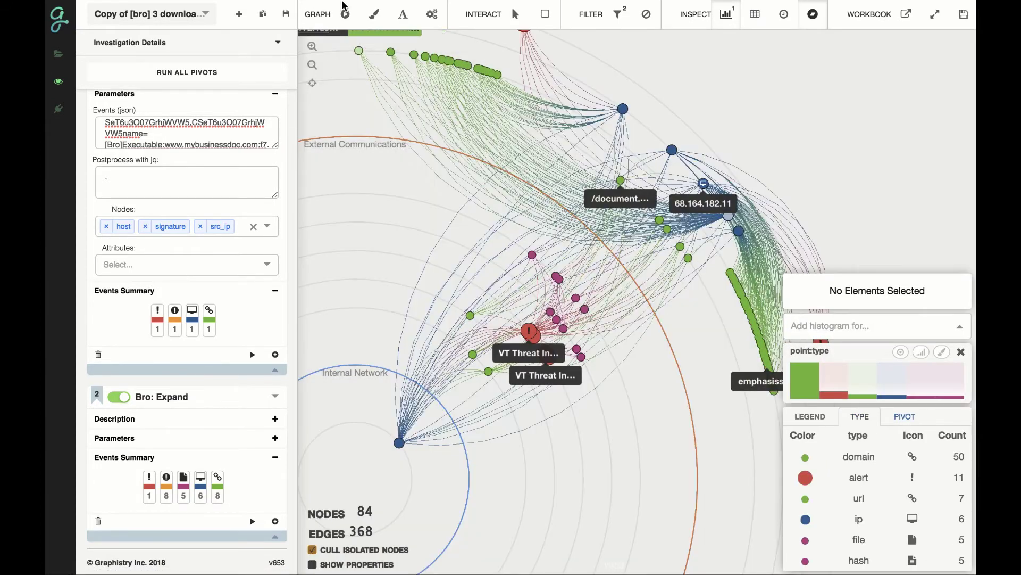
{"action": "left_click", "coordinate": [346, 14]}
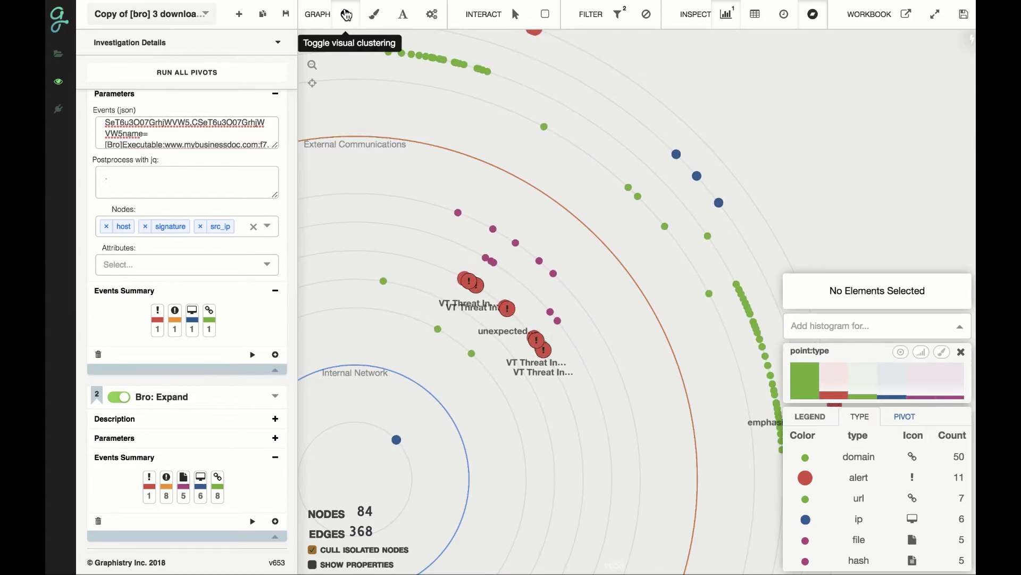
{"action": "left_click", "coordinate": [346, 14]}
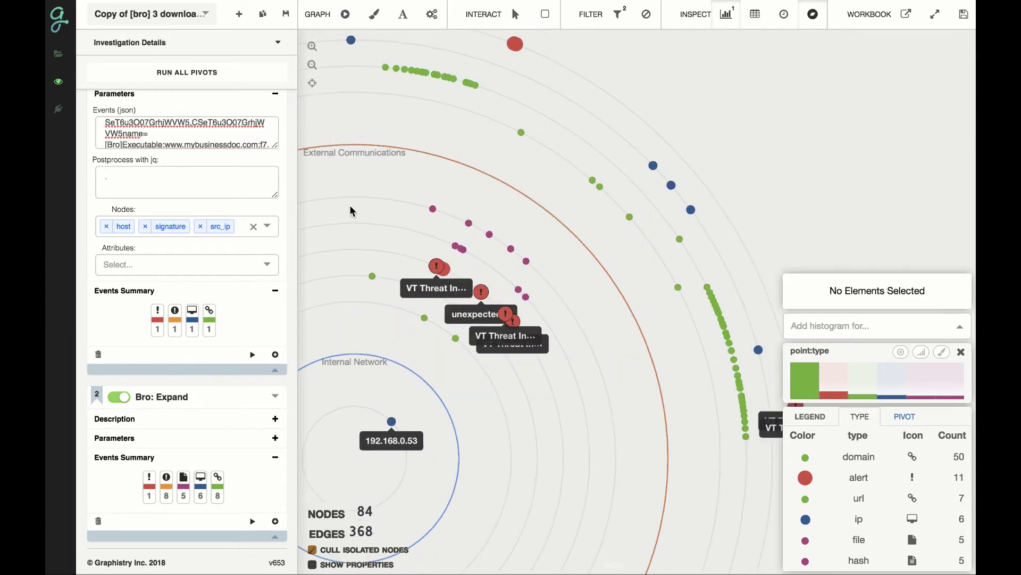
{"action": "left_click_drag", "start_coordinate": [724, 217], "coordinate": [716, 242]}
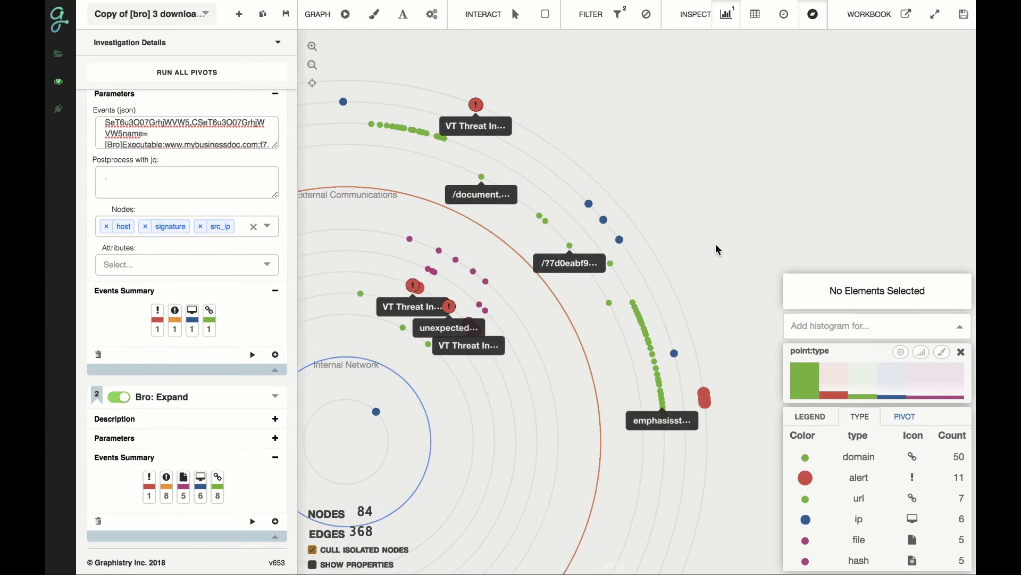
{"action": "scroll", "coordinate": [198, 448], "scroll_direction": "down", "scroll_amount": 12}
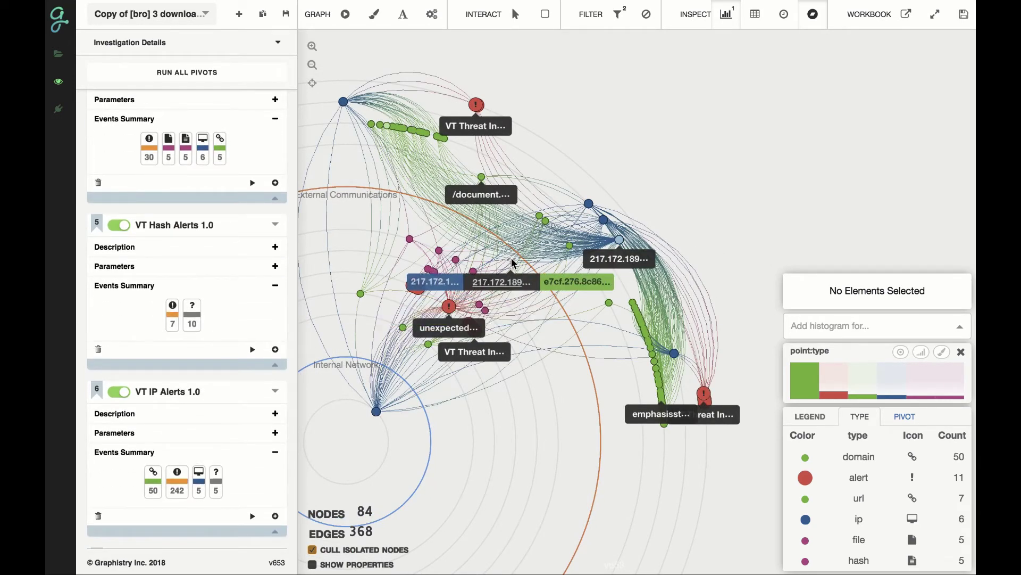
Zoom onto the VT Threat Intel Hash alerts, inspect the 21/68 alert, then deselect it.
{"action": "left_click_drag", "start_coordinate": [554, 161], "coordinate": [568, 195]}
{"action": "scroll", "coordinate": [431, 372], "scroll_direction": "up", "scroll_amount": 5}
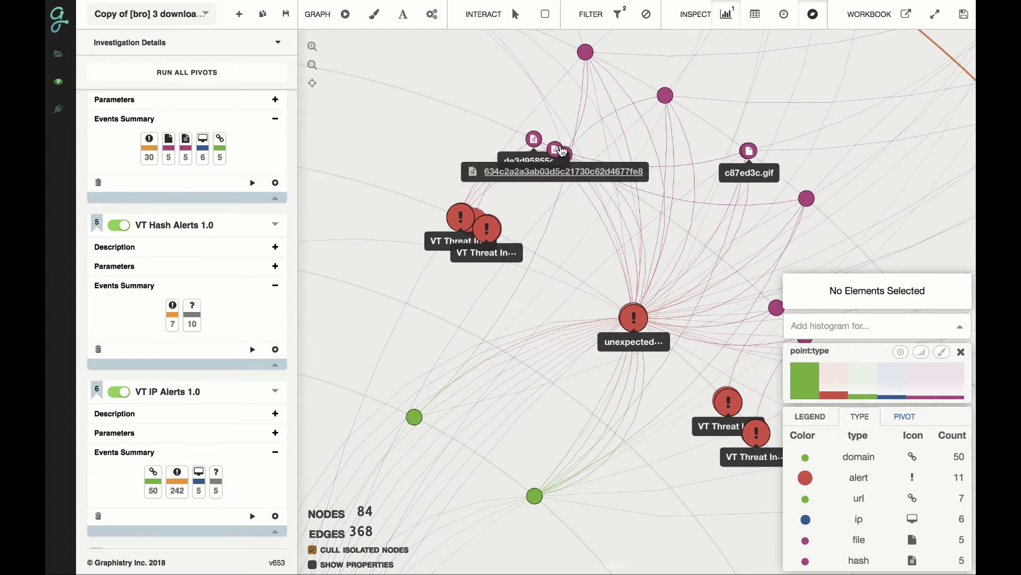
{"action": "scroll", "coordinate": [561, 152], "scroll_direction": "up", "scroll_amount": 2}
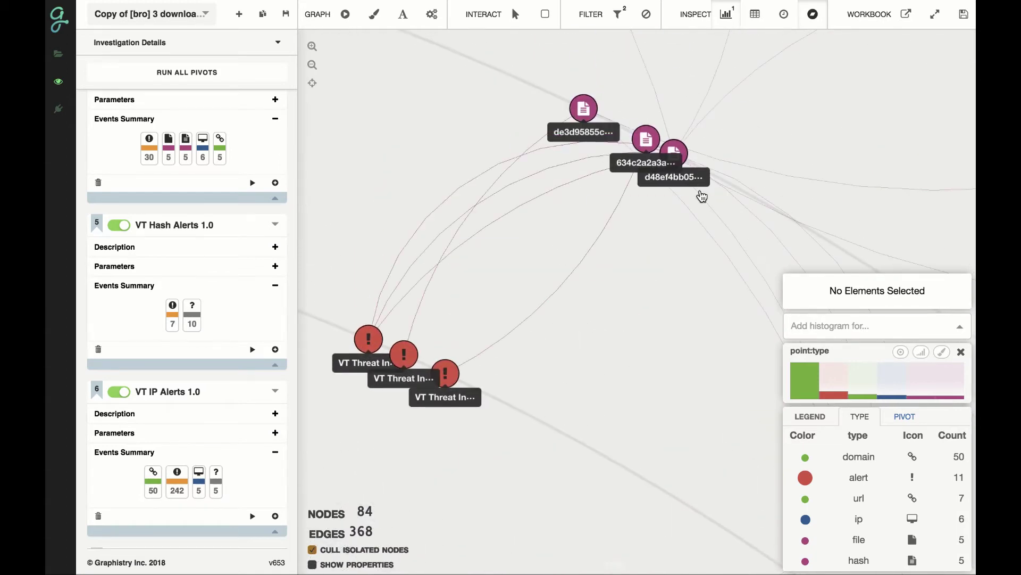
{"action": "left_click", "coordinate": [400, 354]}
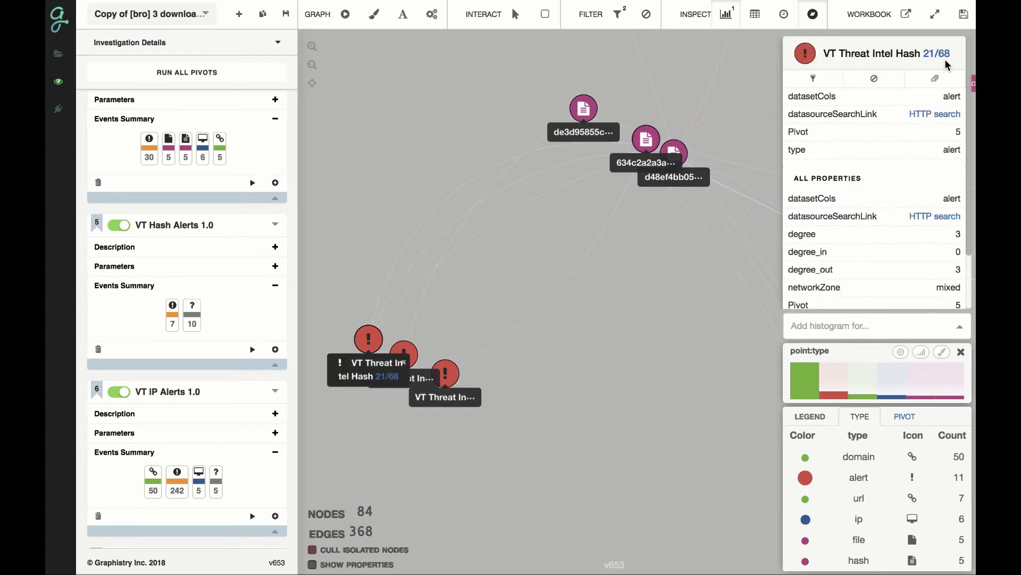
{"action": "left_click", "coordinate": [529, 441]}
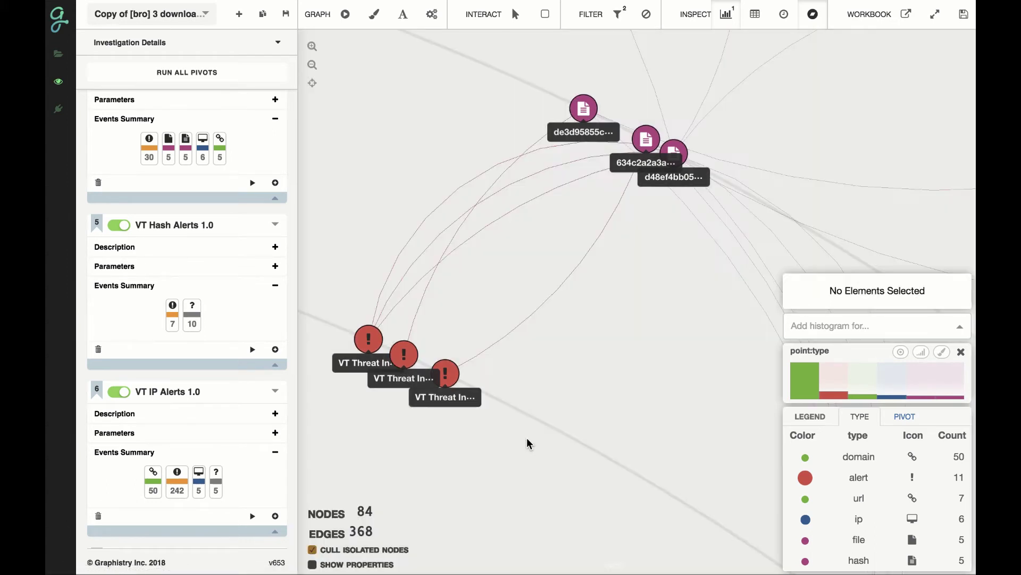
Pan to the external IPs and VT IP alerts, then show pivots 7 Bro: Expand and 8 VT IP Alerts 1.0.
{"action": "scroll", "coordinate": [529, 441], "scroll_direction": "down", "scroll_amount": 8}
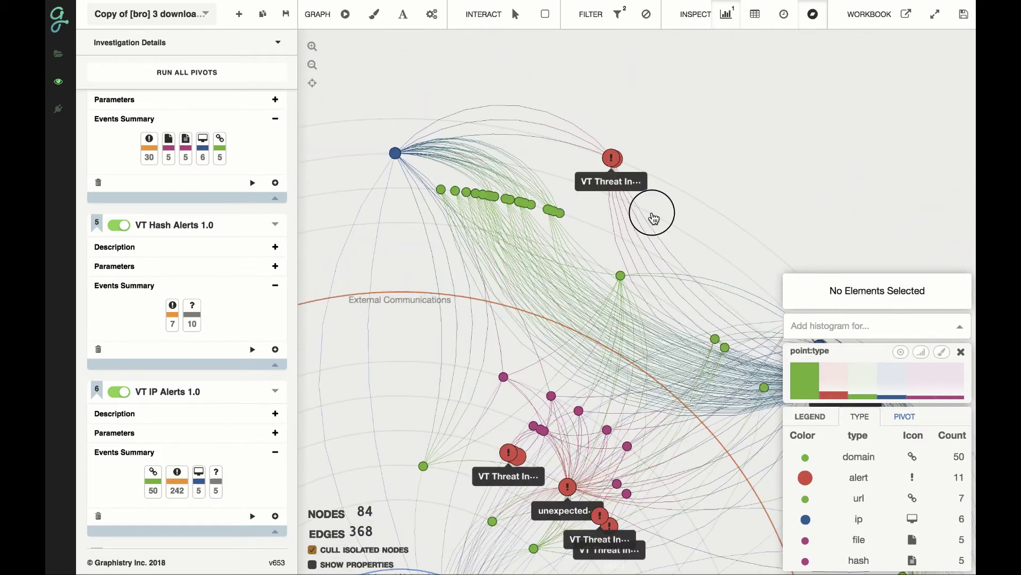
{"action": "left_click_drag", "start_coordinate": [653, 218], "coordinate": [554, 215]}
{"action": "left_click_drag", "start_coordinate": [720, 223], "coordinate": [592, 126]}
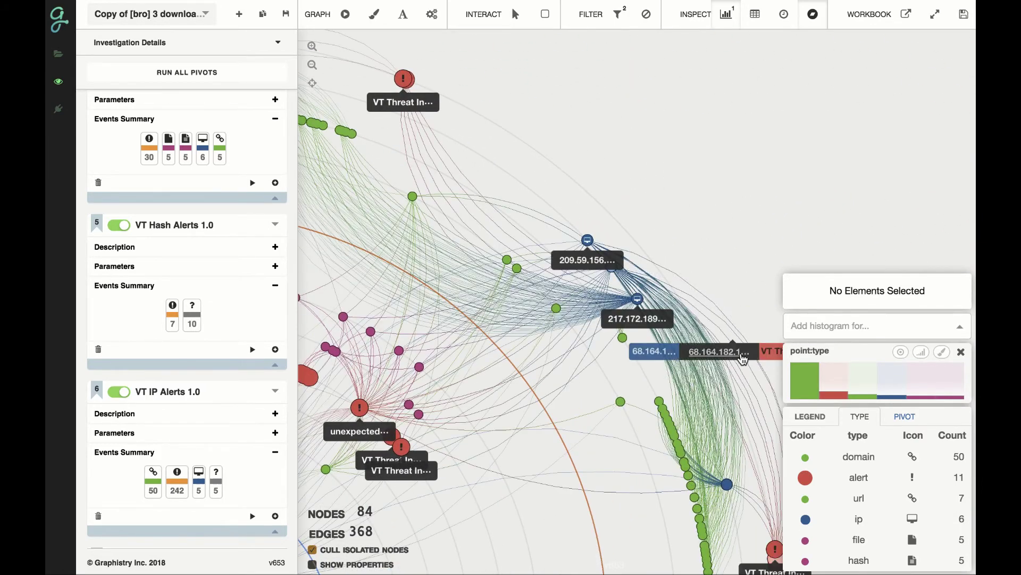
{"action": "left_click_drag", "start_coordinate": [743, 360], "coordinate": [570, 141]}
{"action": "scroll", "coordinate": [659, 285], "scroll_direction": "up", "scroll_amount": 5}
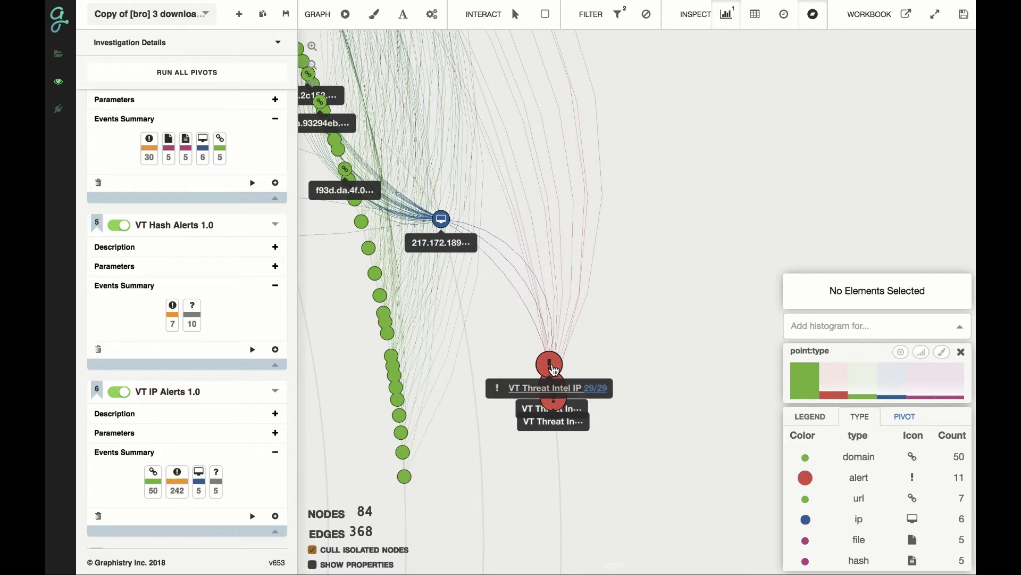
{"action": "scroll", "coordinate": [554, 369], "scroll_direction": "down", "scroll_amount": 10}
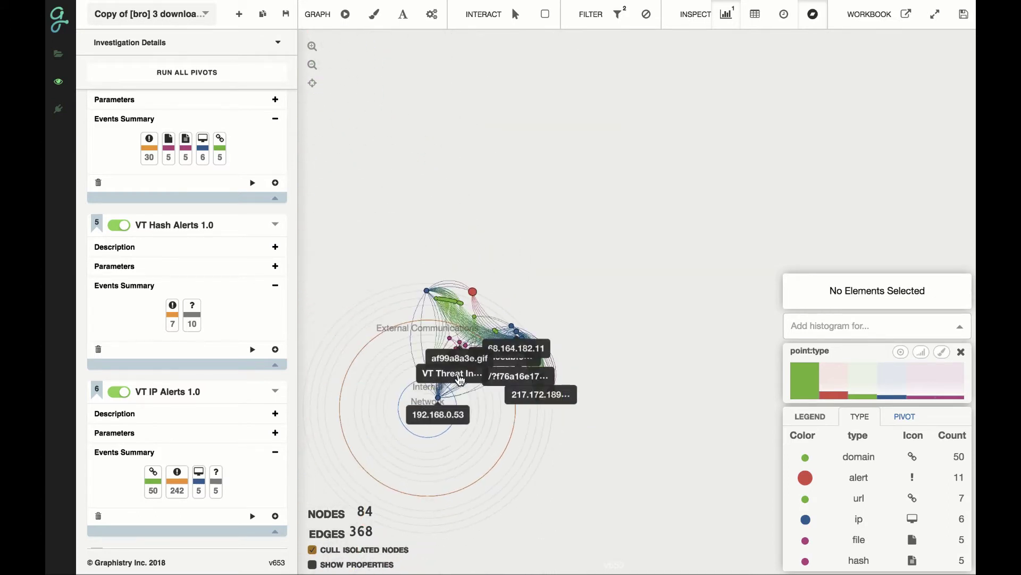
{"action": "scroll", "coordinate": [461, 380], "scroll_direction": "up", "scroll_amount": 5}
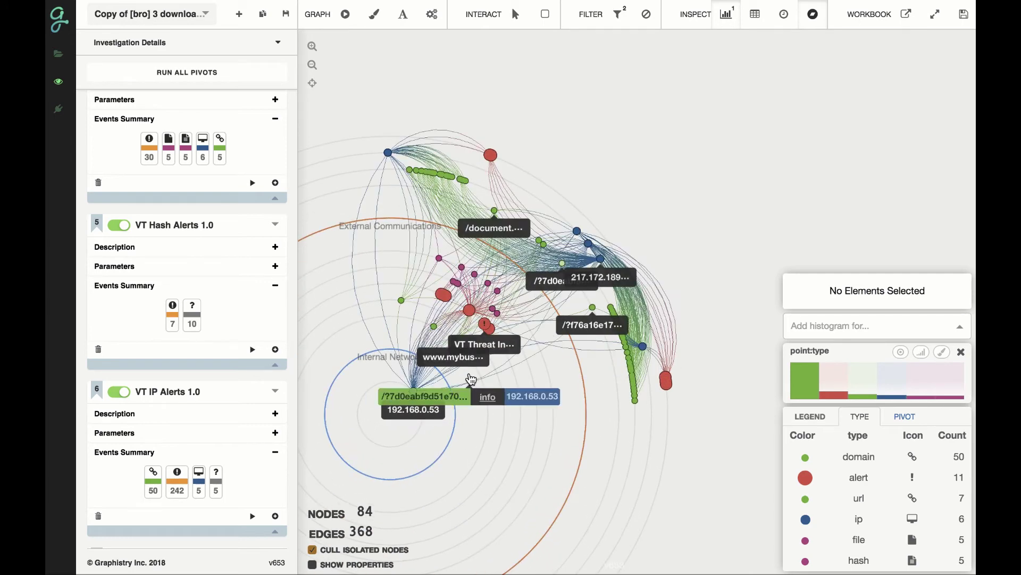
{"action": "scroll", "coordinate": [532, 362], "scroll_direction": "up", "scroll_amount": 3}
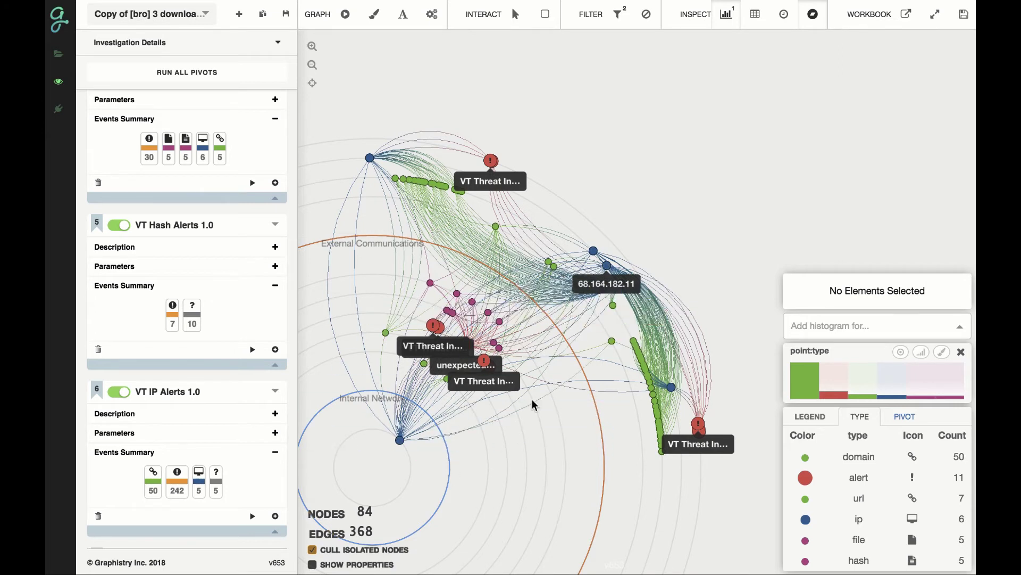
{"action": "scroll", "coordinate": [228, 406], "scroll_direction": "down", "scroll_amount": 6}
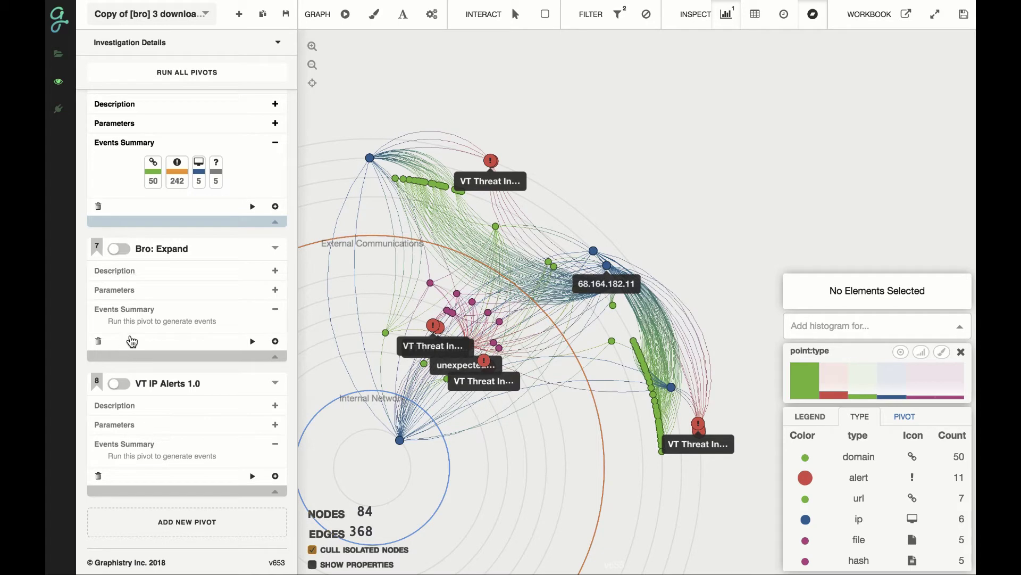
Select host 192.168.0.53, enable the Bro: Expand and VT IP Alerts 1.0 pivots, and run both.
{"action": "left_click", "coordinate": [399, 440]}
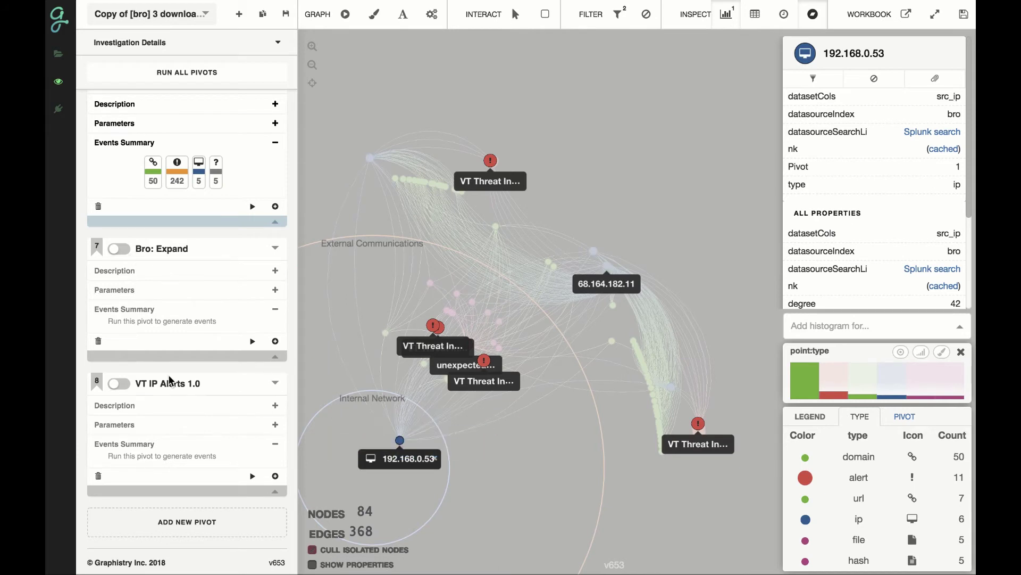
{"action": "left_click", "coordinate": [121, 384]}
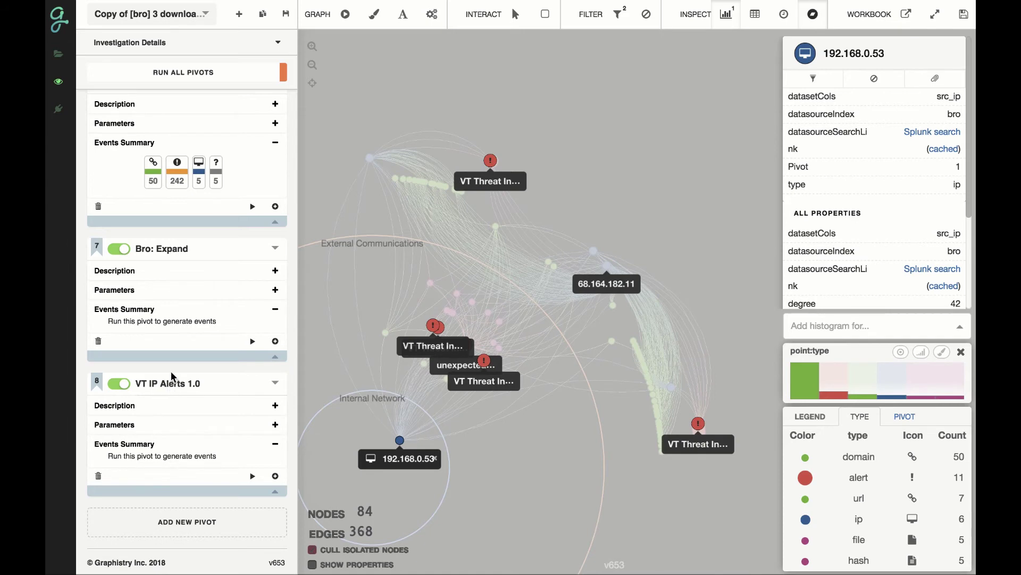
{"action": "left_click", "coordinate": [253, 342]}
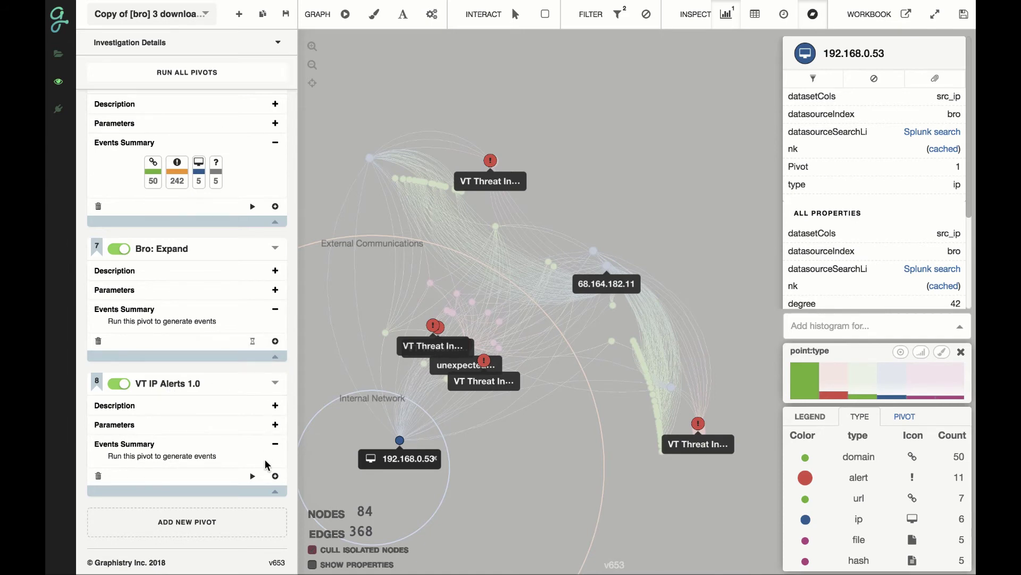
{"action": "left_click", "coordinate": [252, 476]}
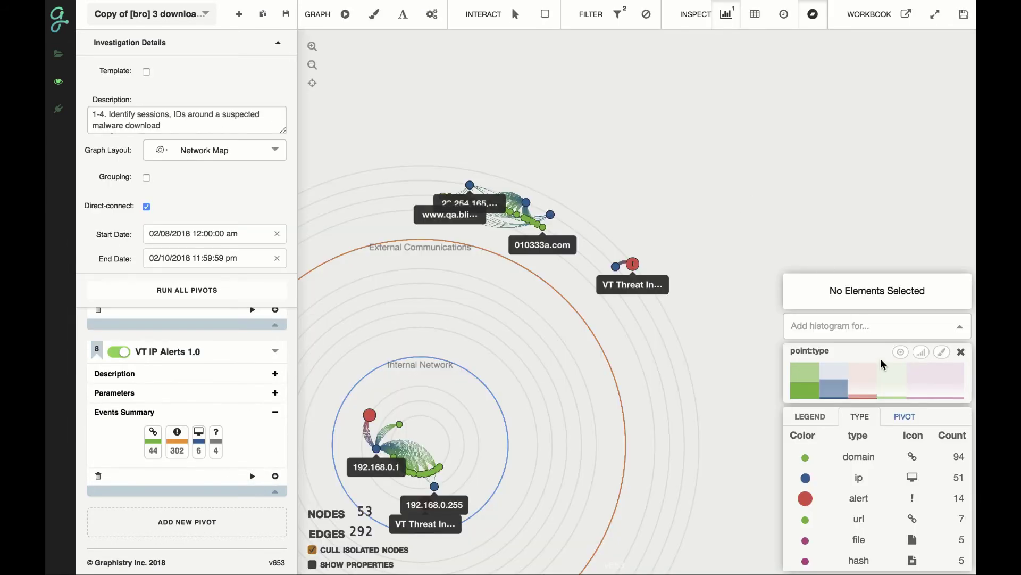
{"action": "left_click", "coordinate": [905, 417]}
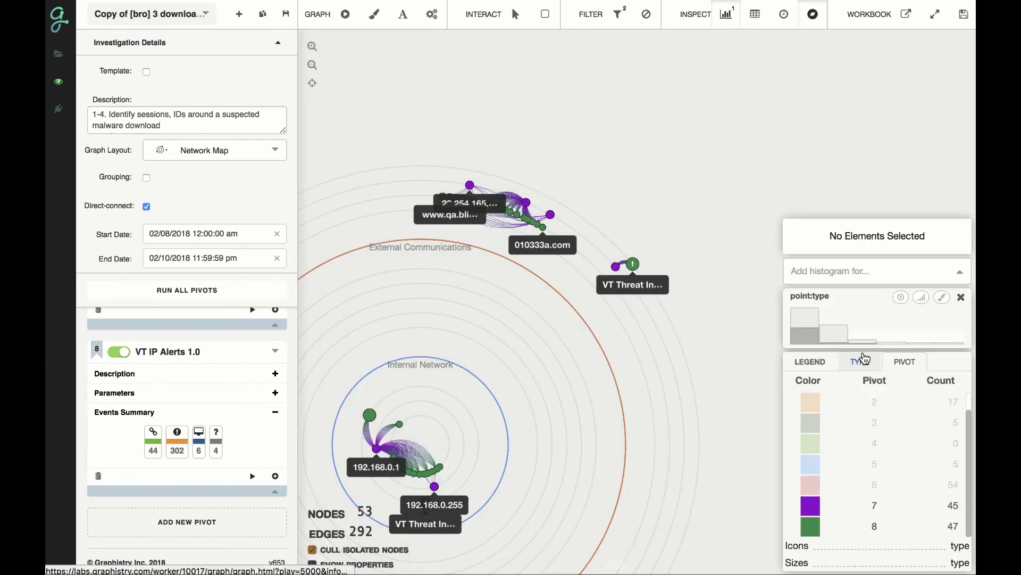
{"action": "left_click", "coordinate": [862, 361]}
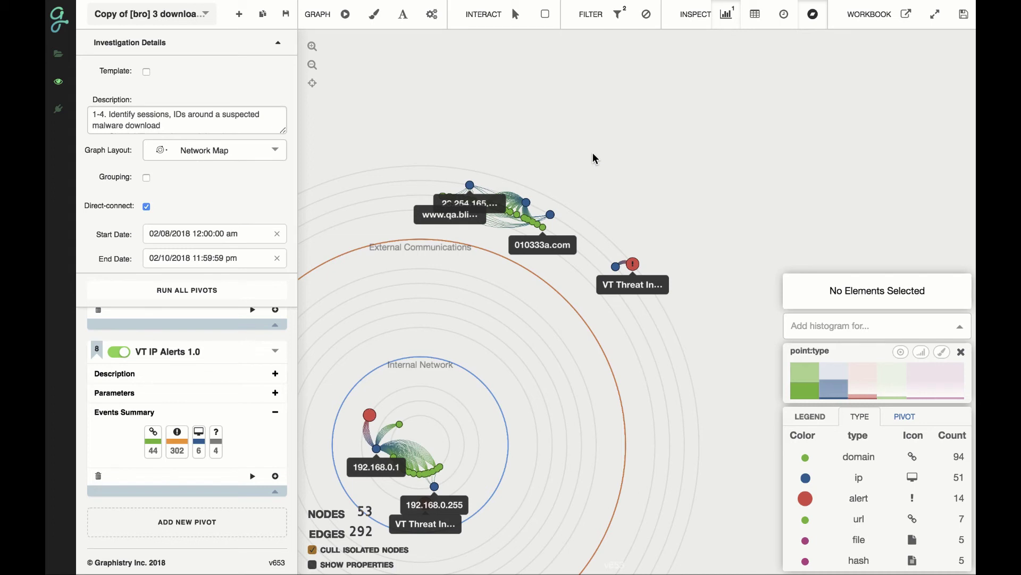
{"action": "scroll", "coordinate": [594, 159], "scroll_direction": "up", "scroll_amount": 5}
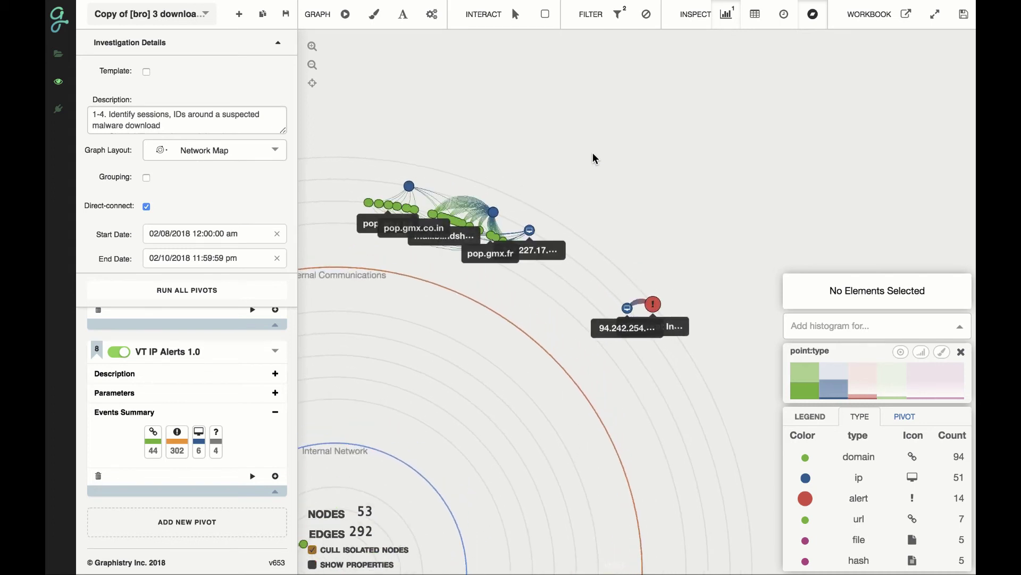
{"action": "scroll", "coordinate": [495, 365], "scroll_direction": "down", "scroll_amount": 5}
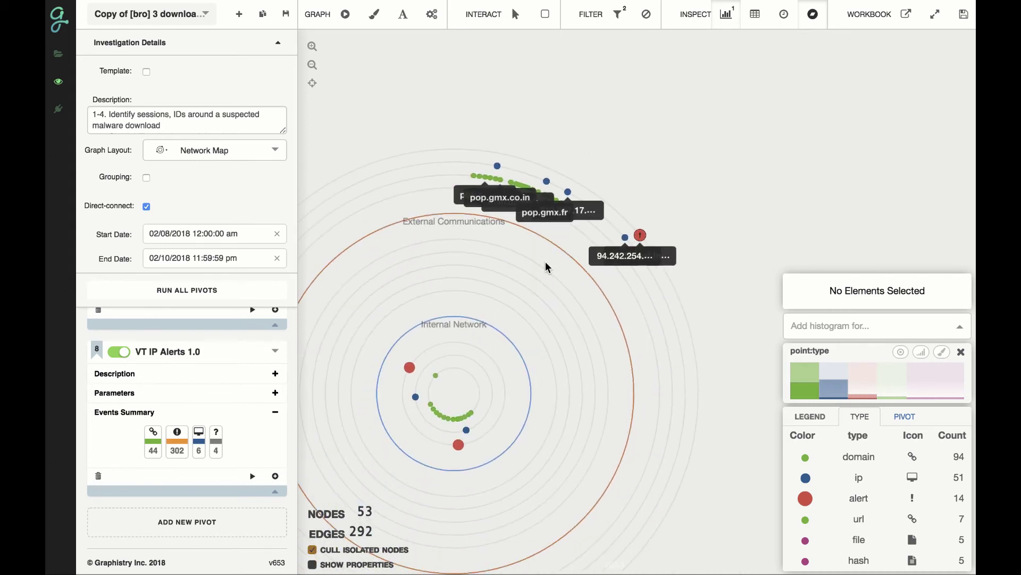
{"action": "scroll", "coordinate": [626, 151], "scroll_direction": "up", "scroll_amount": 5}
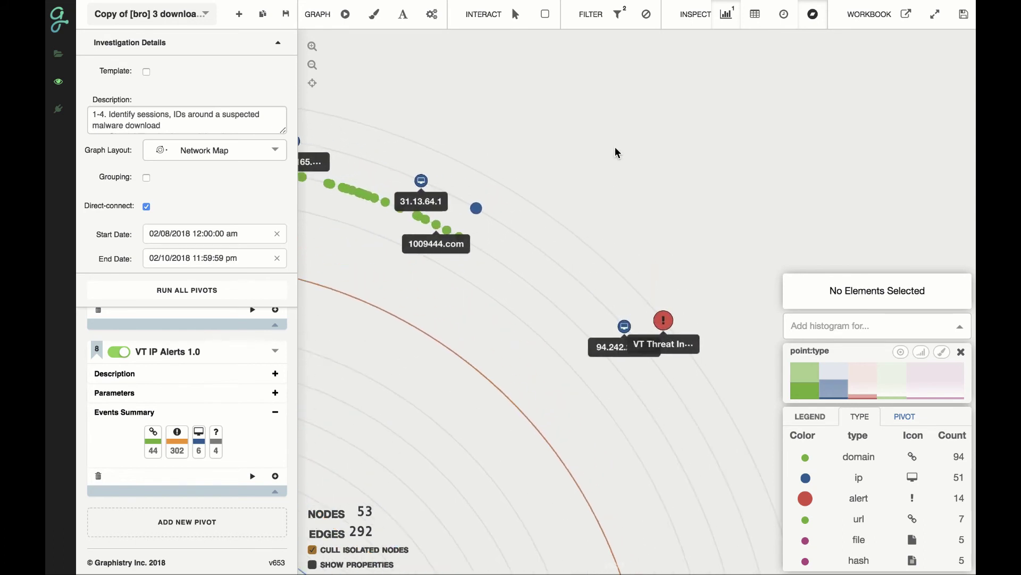
{"action": "scroll", "coordinate": [570, 110], "scroll_direction": "up", "scroll_amount": 4}
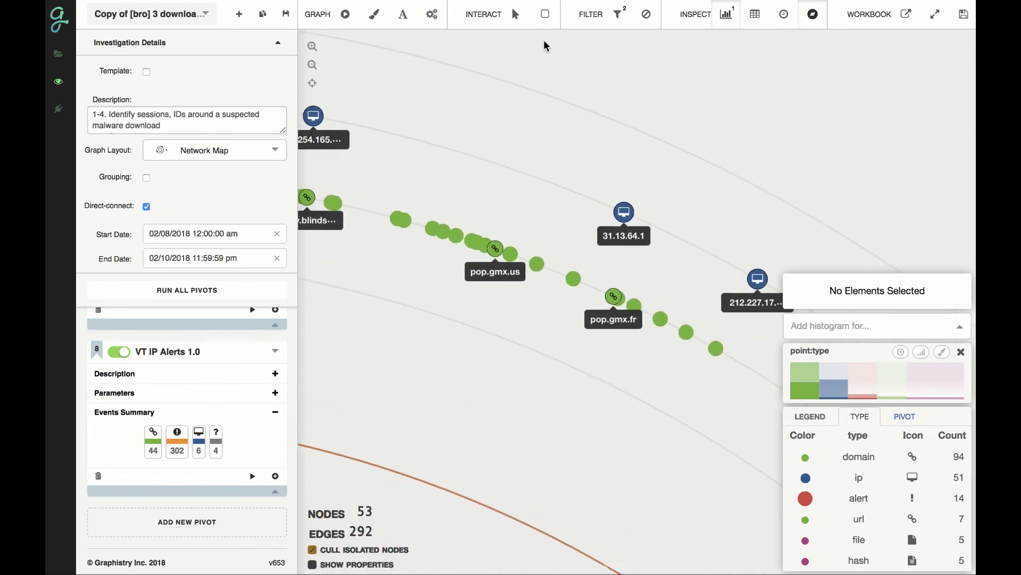
{"action": "scroll", "coordinate": [717, 241], "scroll_direction": "down", "scroll_amount": 2}
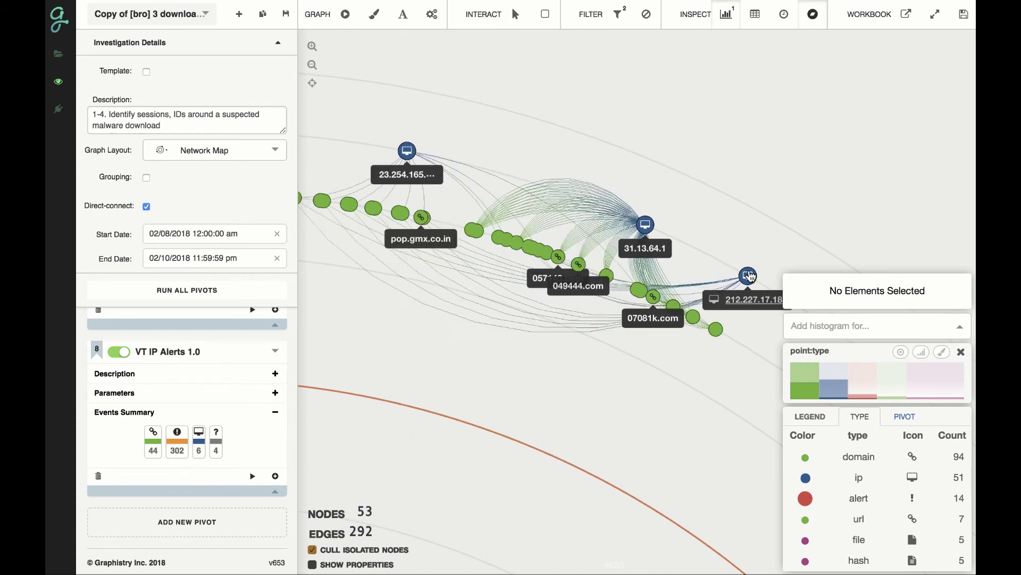
{"action": "scroll", "coordinate": [539, 255], "scroll_direction": "down", "scroll_amount": 3}
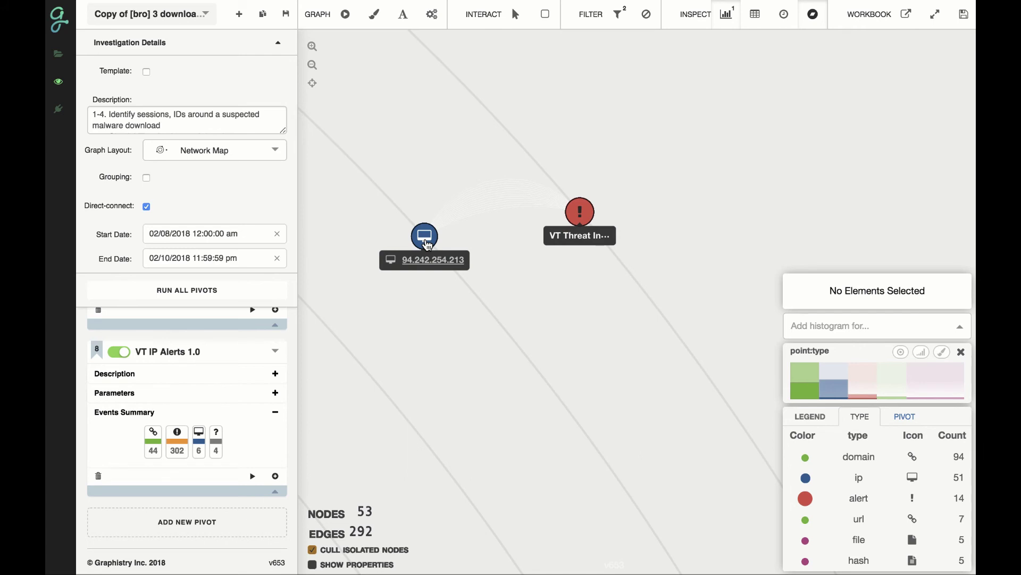
{"action": "left_click", "coordinate": [426, 241]}
{"action": "left_click", "coordinate": [585, 215]}
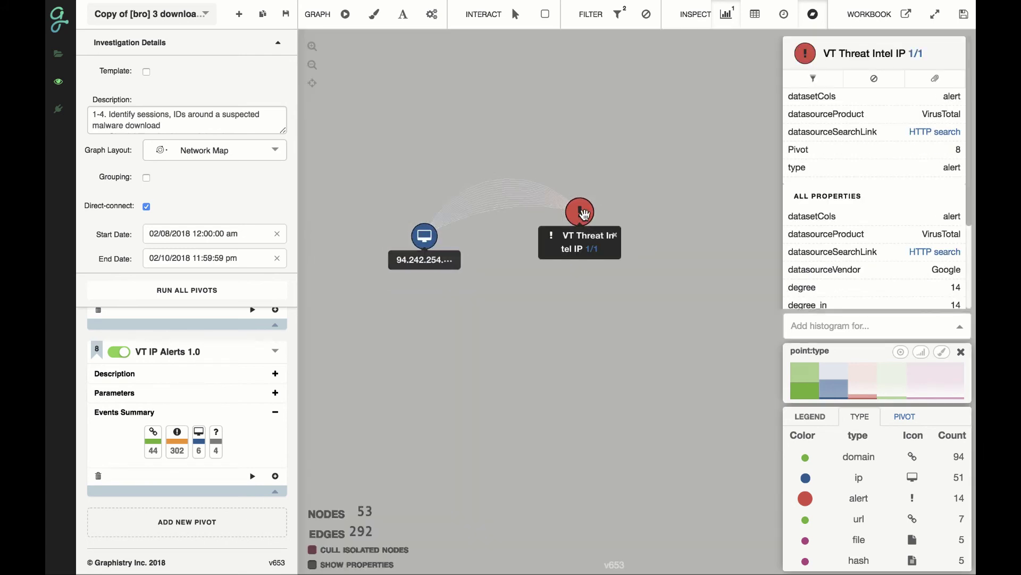
Deselect the node, open and resize the Data Table, and show the edge-time histogram.
{"action": "mouse_move", "coordinate": [916, 109]}
{"action": "left_click", "coordinate": [713, 140]}
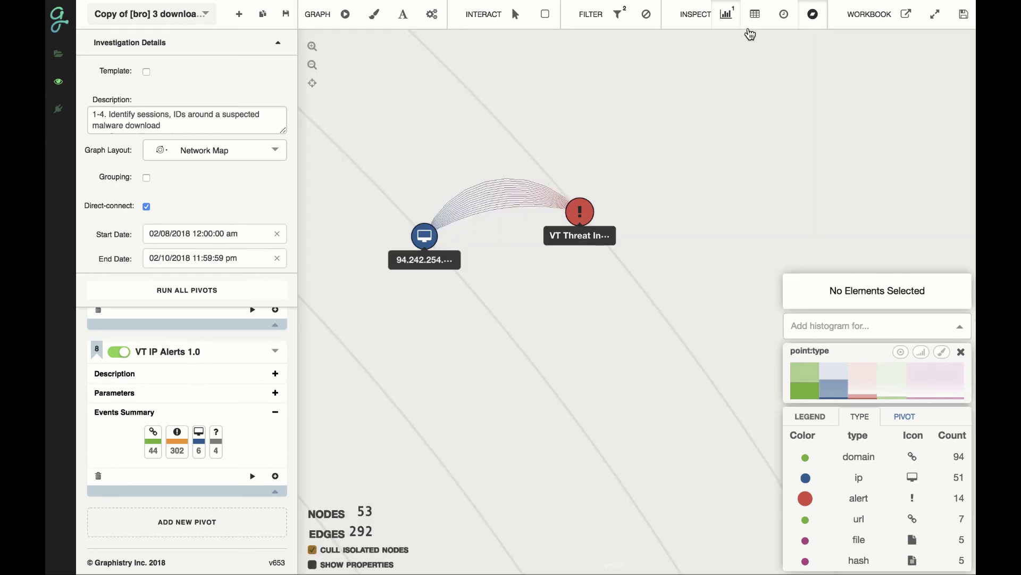
{"action": "left_click", "coordinate": [755, 16]}
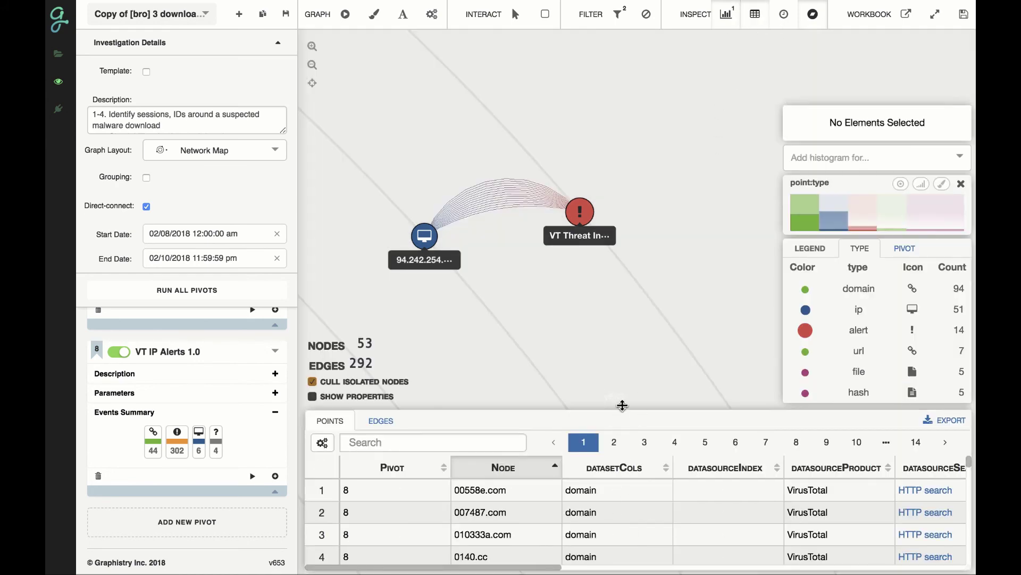
{"action": "left_click_drag", "start_coordinate": [615, 413], "coordinate": [669, 393]}
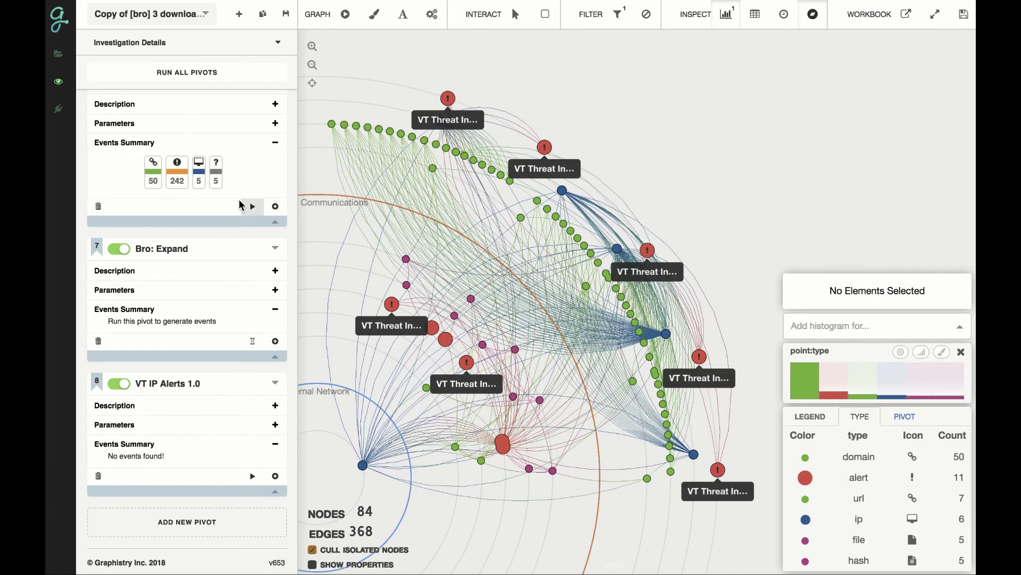
{"action": "left_click", "coordinate": [784, 15]}
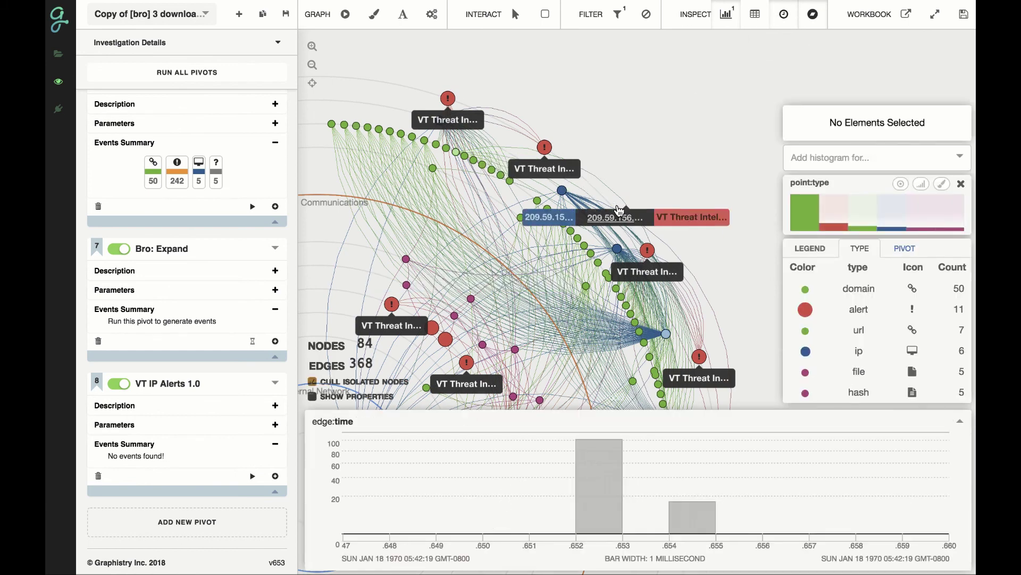